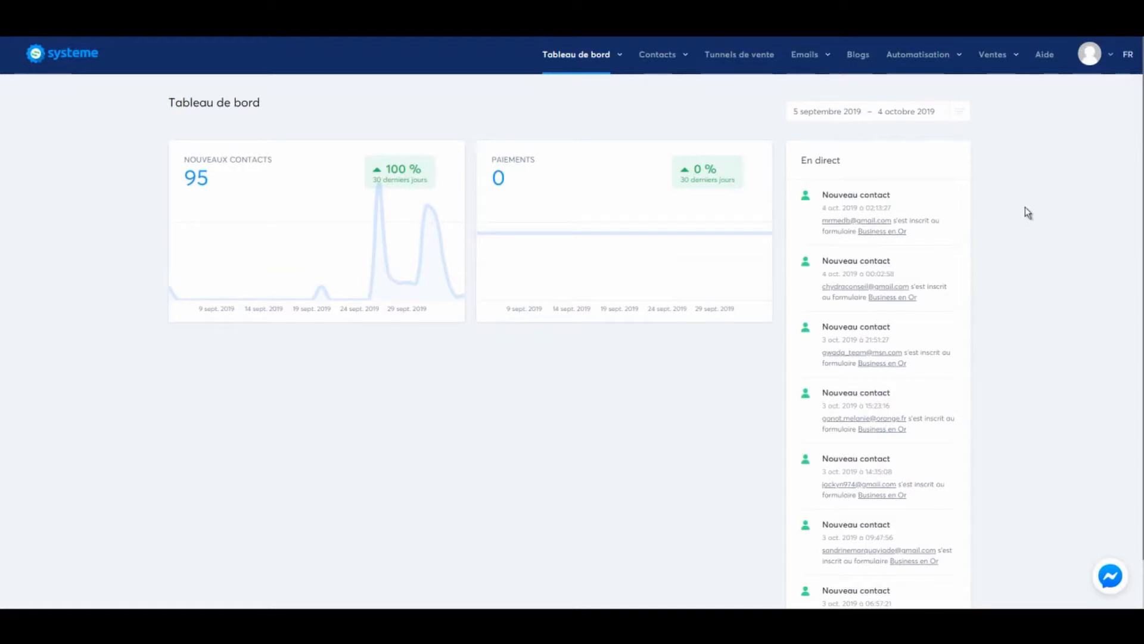
Create a new sales funnel named TEST of the type "Construisez votre audience", with Euro as its currency.
{"action": "left_click", "coordinate": [749, 59]}
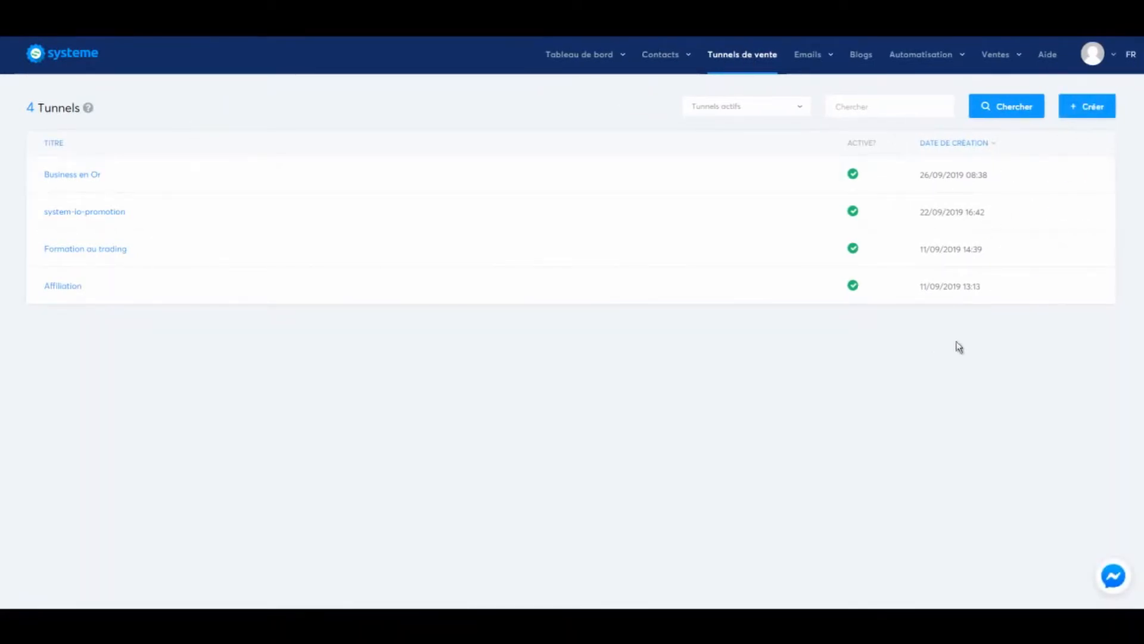
{"action": "mouse_move", "coordinate": [1092, 174]}
{"action": "left_click", "coordinate": [1093, 107]}
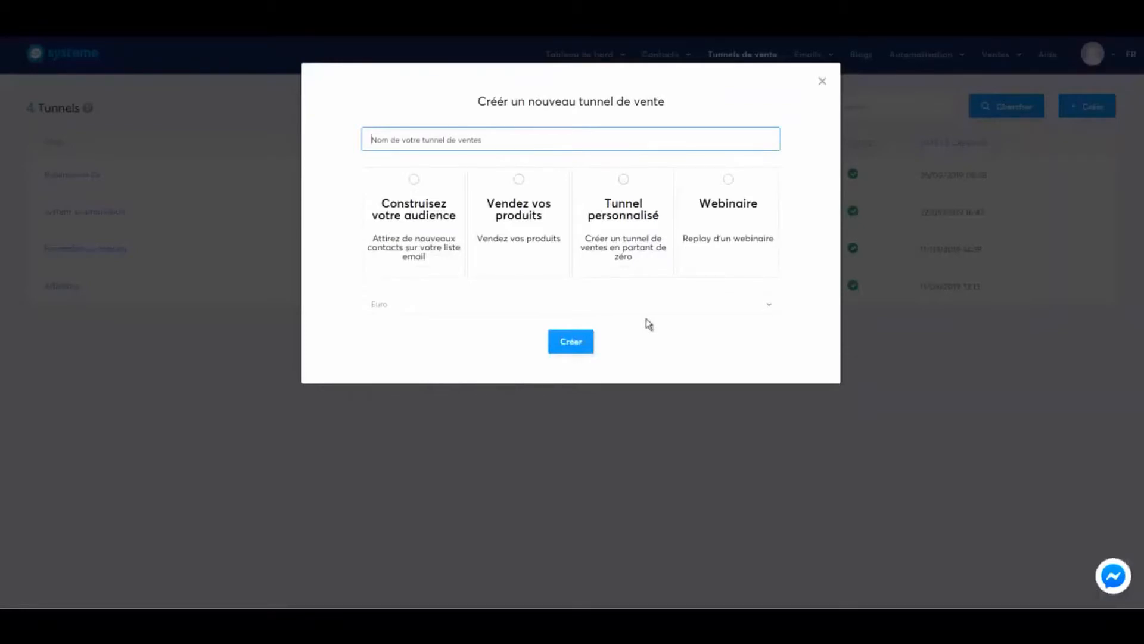
{"action": "left_click", "coordinate": [516, 141]}
{"action": "type", "text": "TEST"}
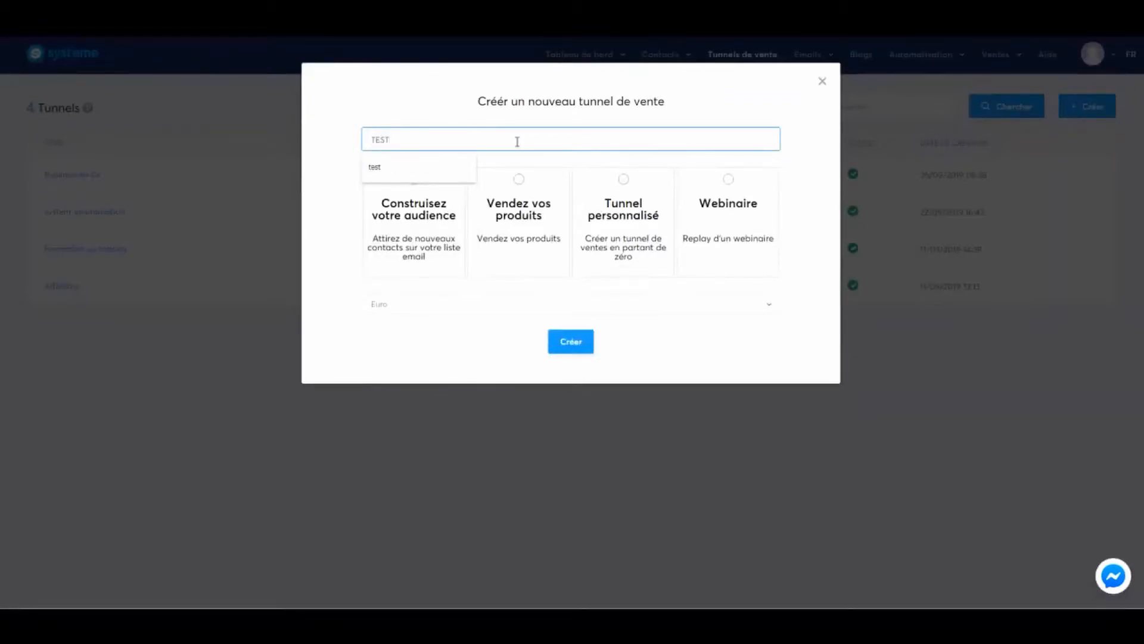
{"action": "left_click", "coordinate": [414, 115]}
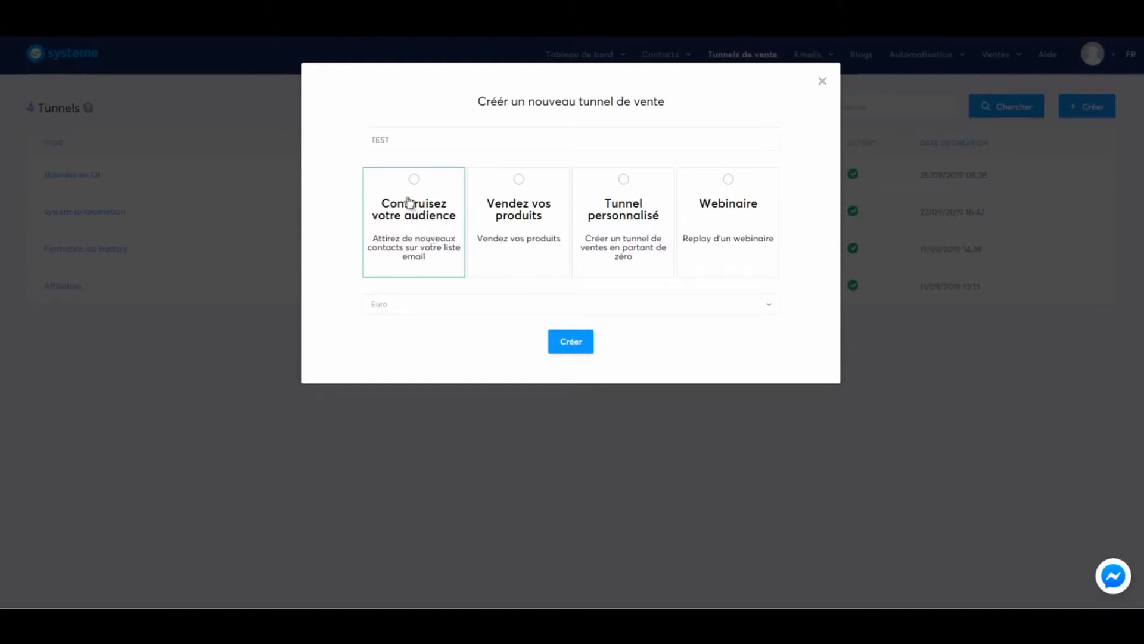
{"action": "left_click", "coordinate": [414, 179]}
{"action": "left_click", "coordinate": [571, 343]}
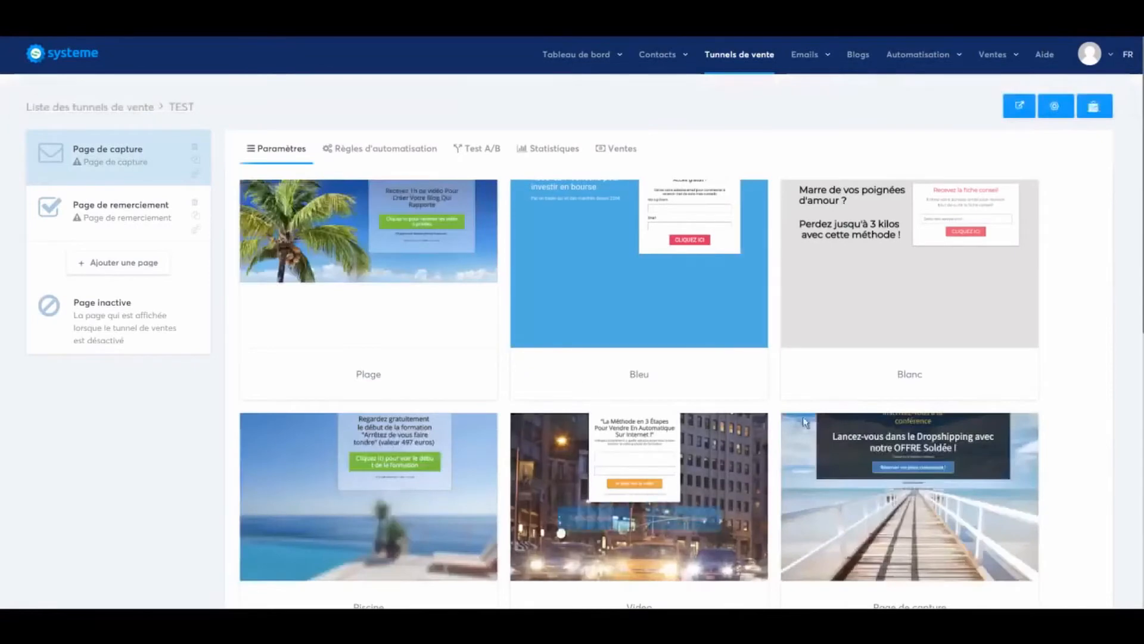
Look through the capture page templates and select the Plage template for the funnel's Page de capture.
{"action": "mouse_move", "coordinate": [686, 332]}
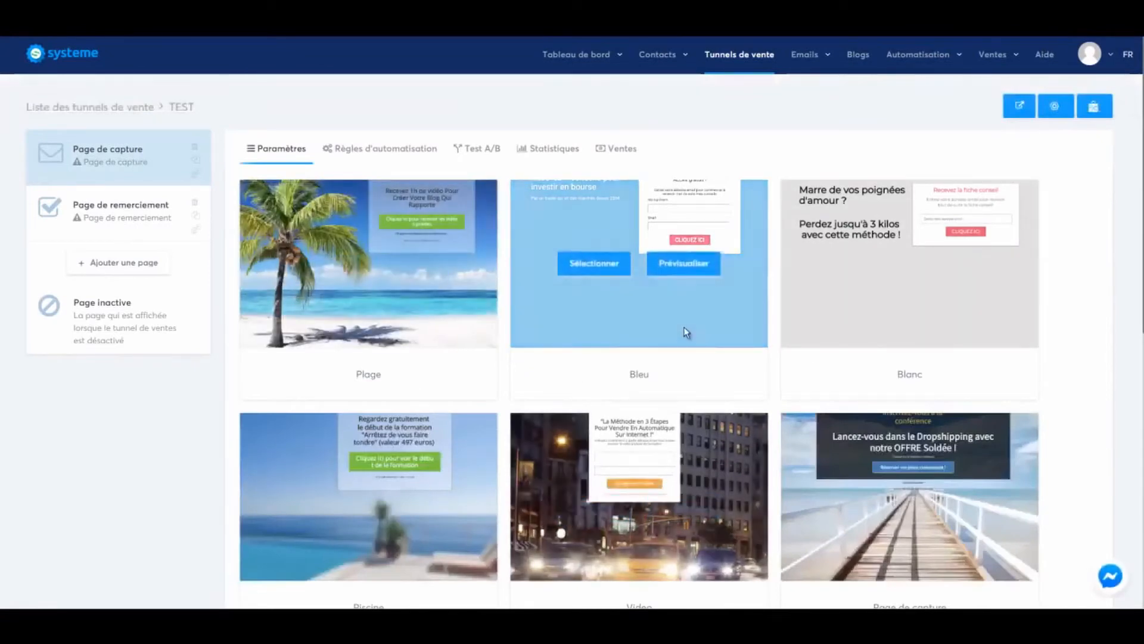
{"action": "scroll", "coordinate": [687, 332], "scroll_direction": "down", "scroll_amount": 6}
{"action": "mouse_move", "coordinate": [906, 301]}
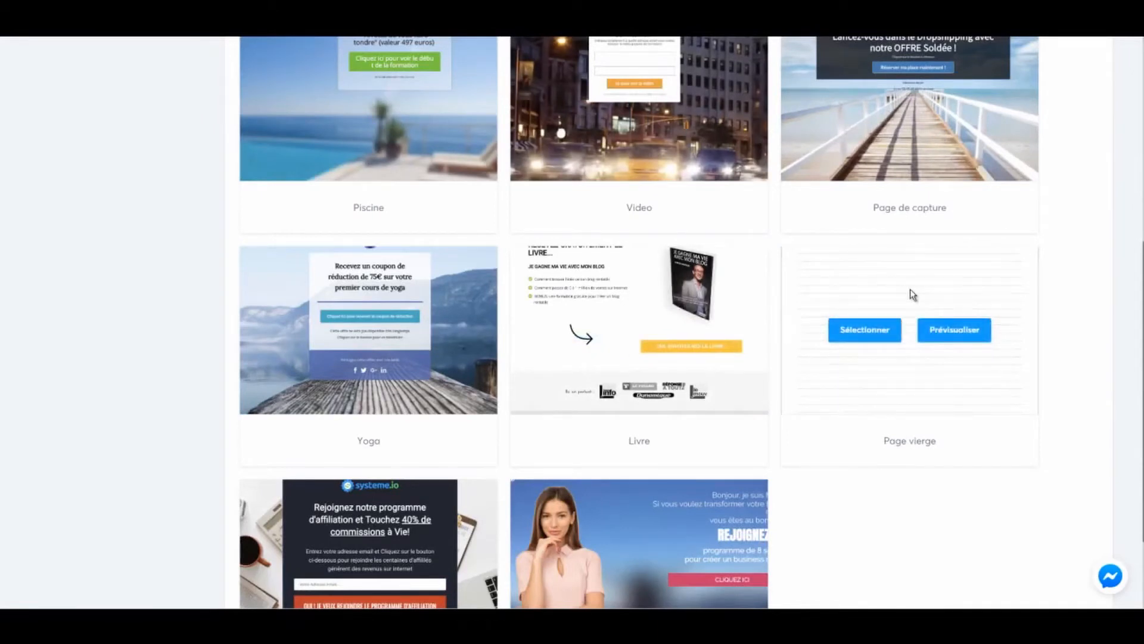
{"action": "scroll", "coordinate": [635, 301], "scroll_direction": "up", "scroll_amount": 6}
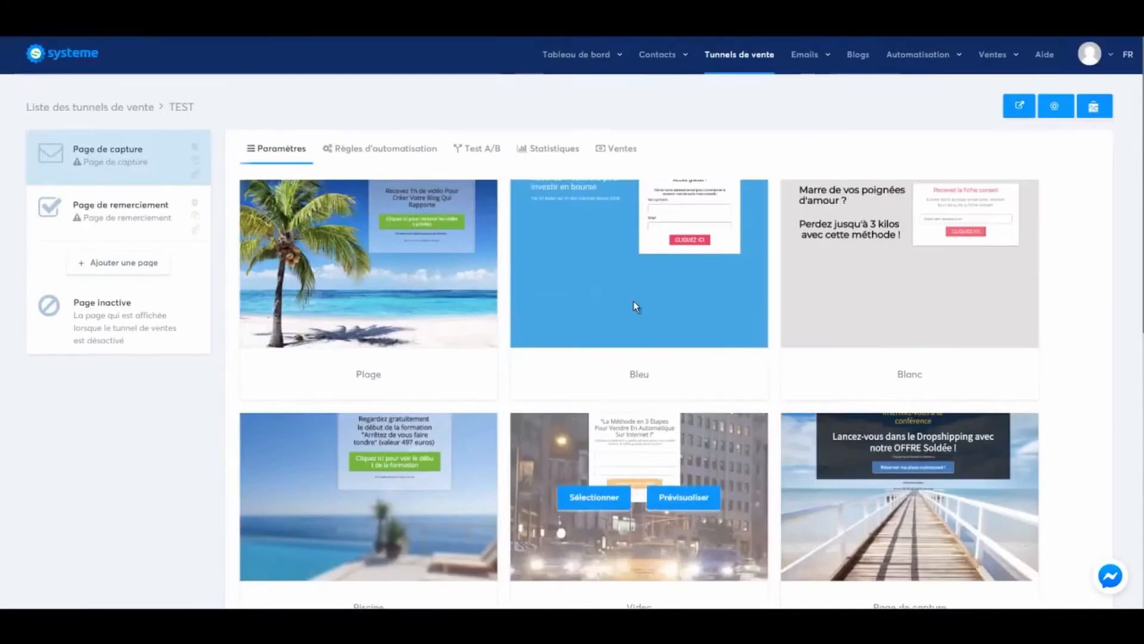
{"action": "mouse_move", "coordinate": [634, 302]}
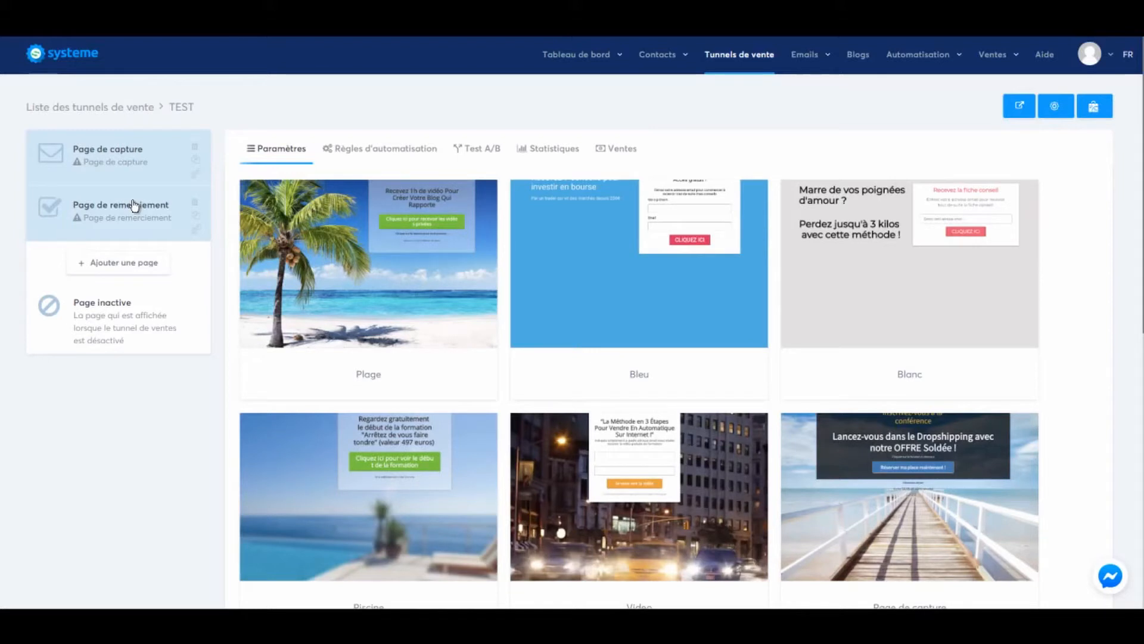
{"action": "mouse_move", "coordinate": [430, 318]}
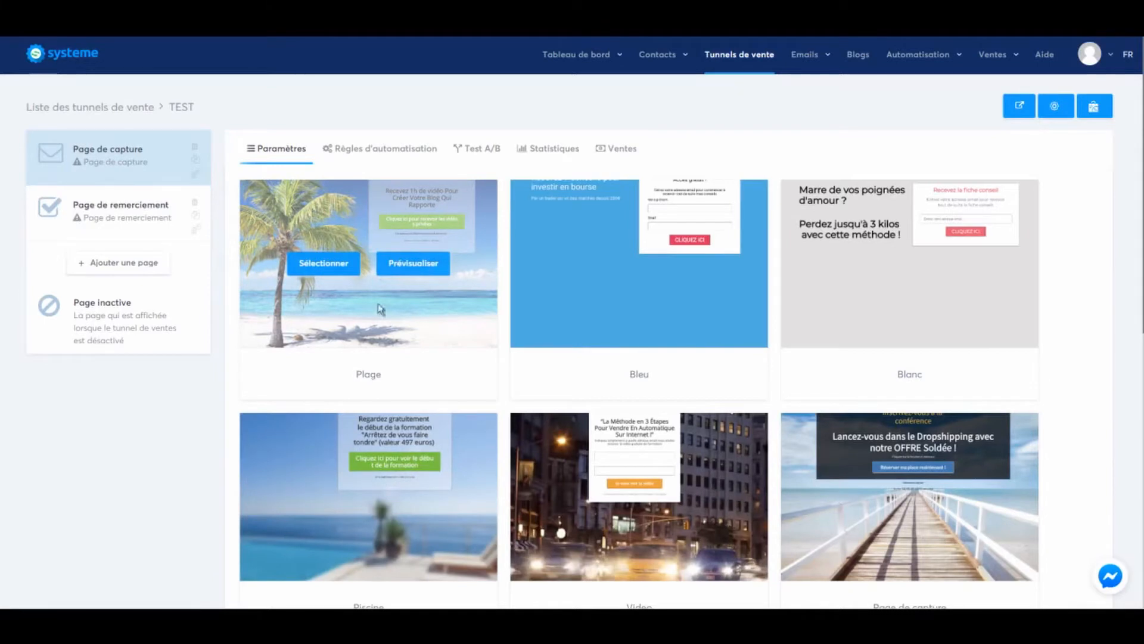
{"action": "left_click", "coordinate": [316, 264]}
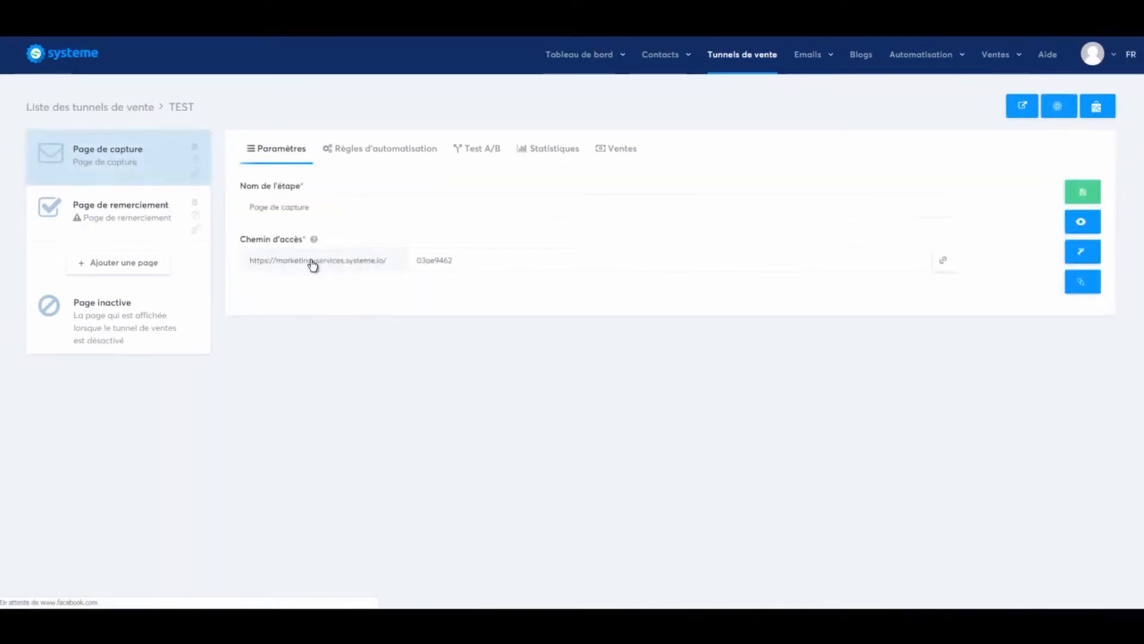
Name the capture page step TEST, set its access path to TEST-CAPTURE and save the settings.
{"action": "left_click", "coordinate": [317, 207]}
{"action": "left_click_drag", "start_coordinate": [317, 207], "coordinate": [227, 213]}
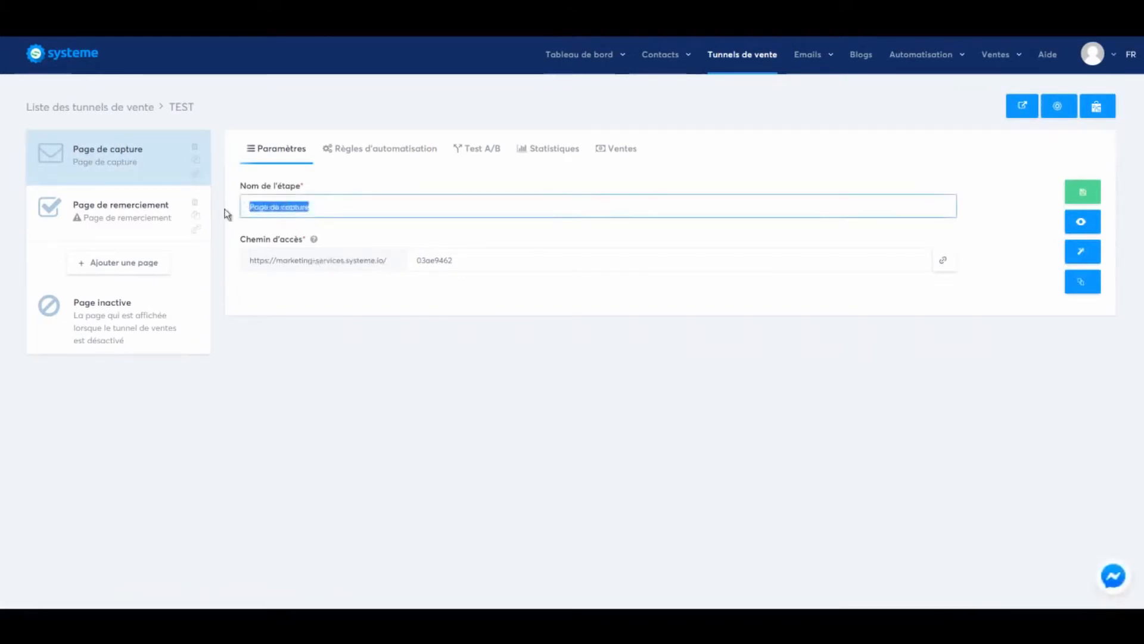
{"action": "type", "text": "TEST"}
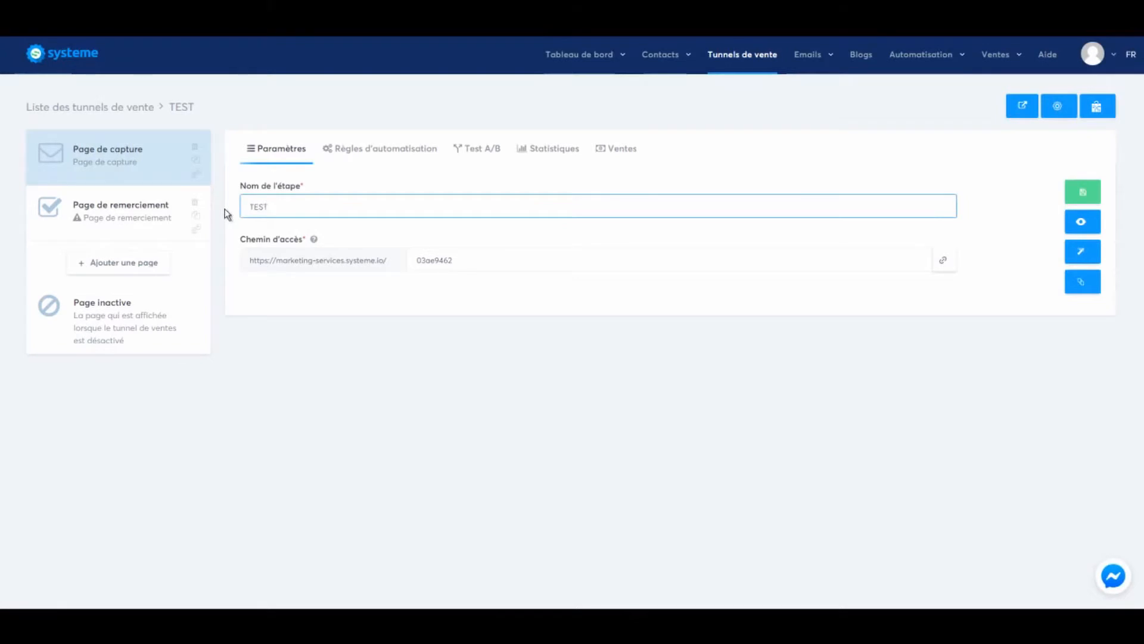
{"action": "double_click", "coordinate": [435, 260]}
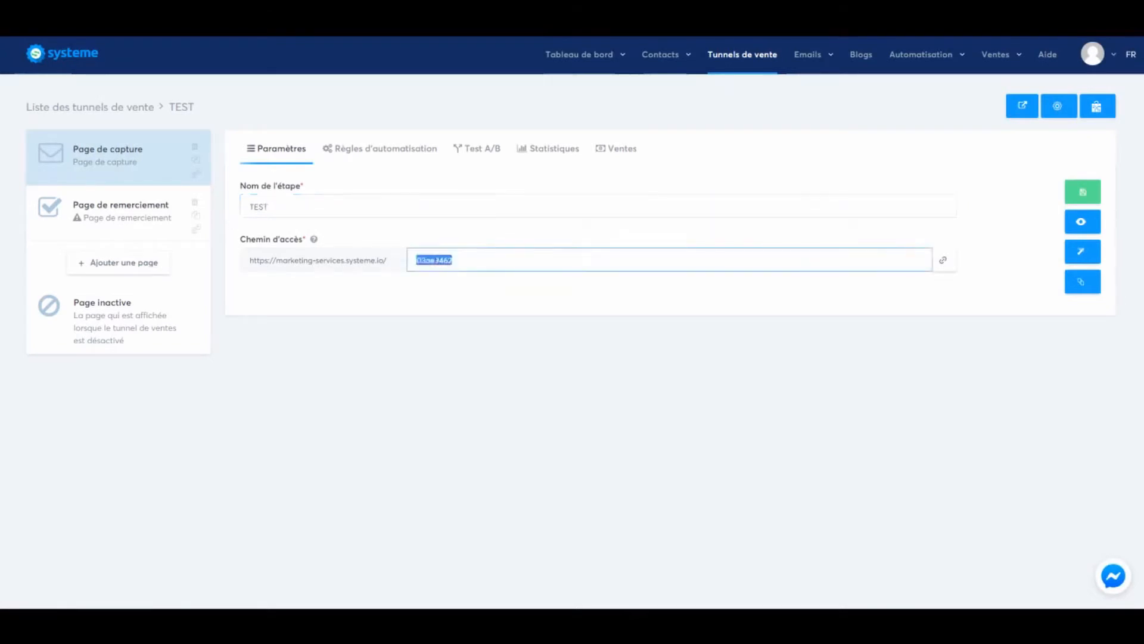
{"action": "type", "text": "TEST-CAPTURE"}
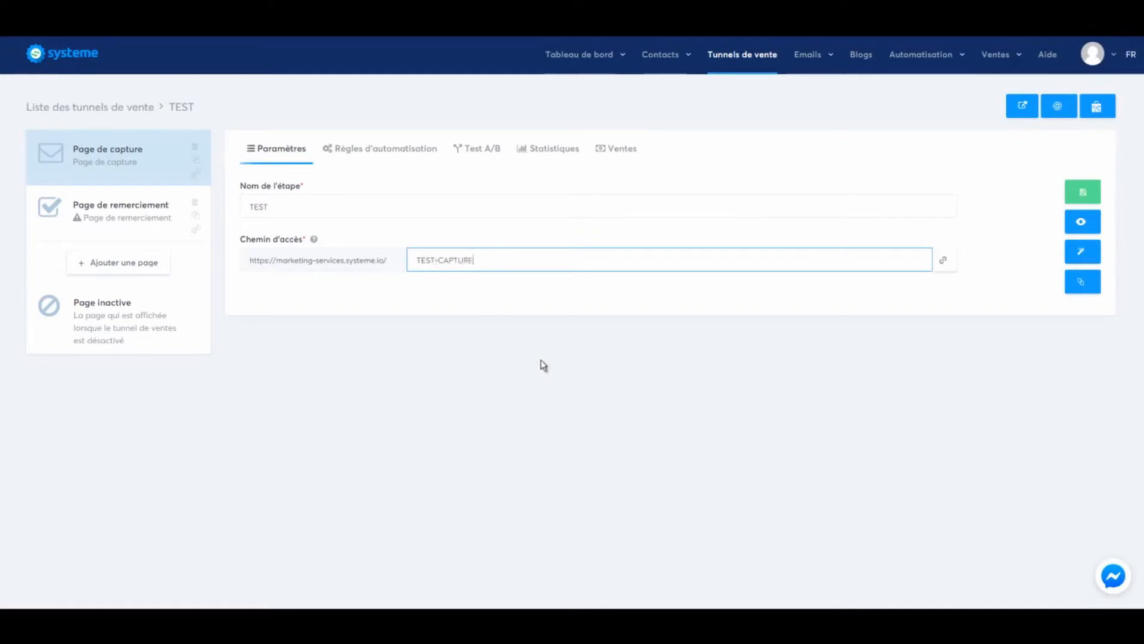
{"action": "left_click", "coordinate": [542, 336]}
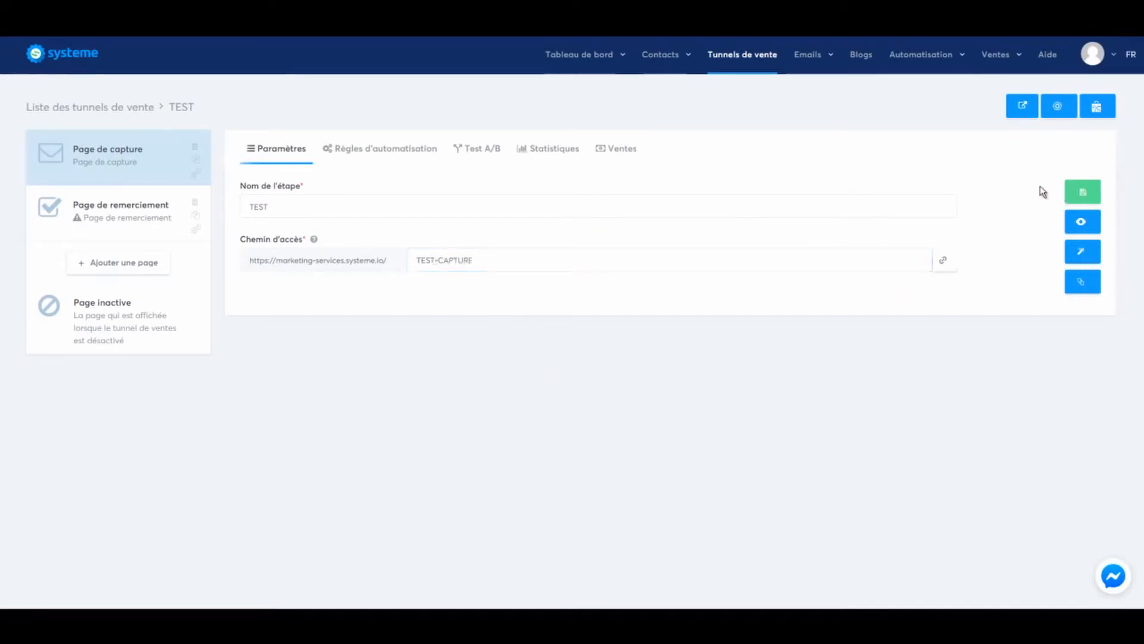
{"action": "left_click", "coordinate": [1082, 192]}
{"action": "left_click", "coordinate": [1080, 193]}
Open the capture page for editing and replace its heading with "7 ASTUCES POUR / BIEN APPRENDRE / L'ANGLAIS" on three lines.
{"action": "left_click", "coordinate": [1082, 253]}
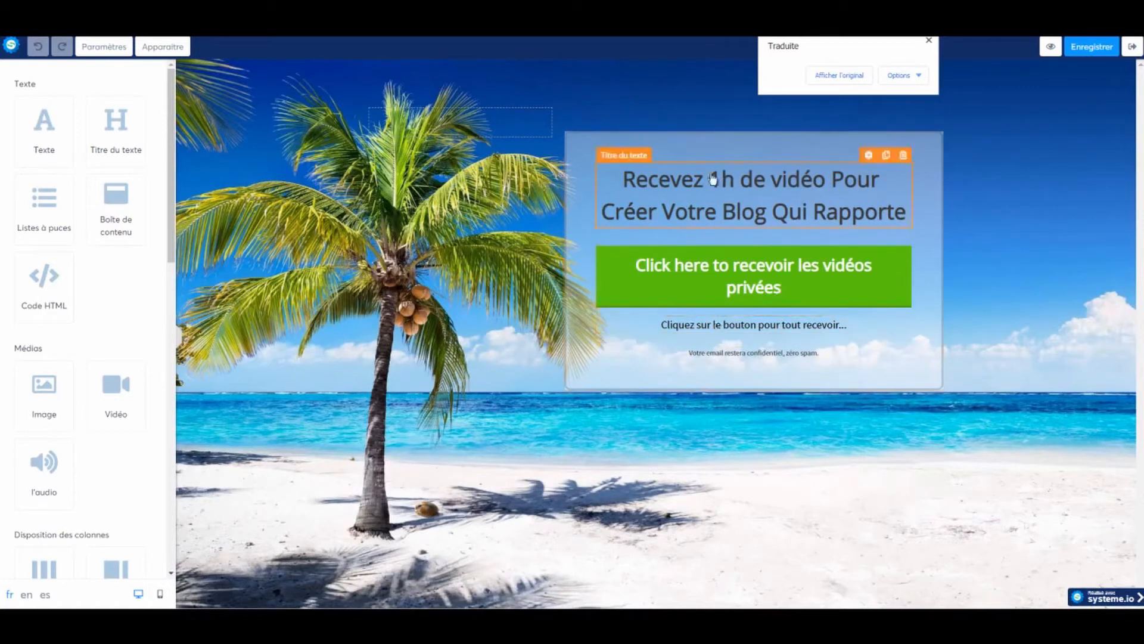
{"action": "left_click", "coordinate": [652, 181]}
{"action": "double_click", "coordinate": [654, 181]}
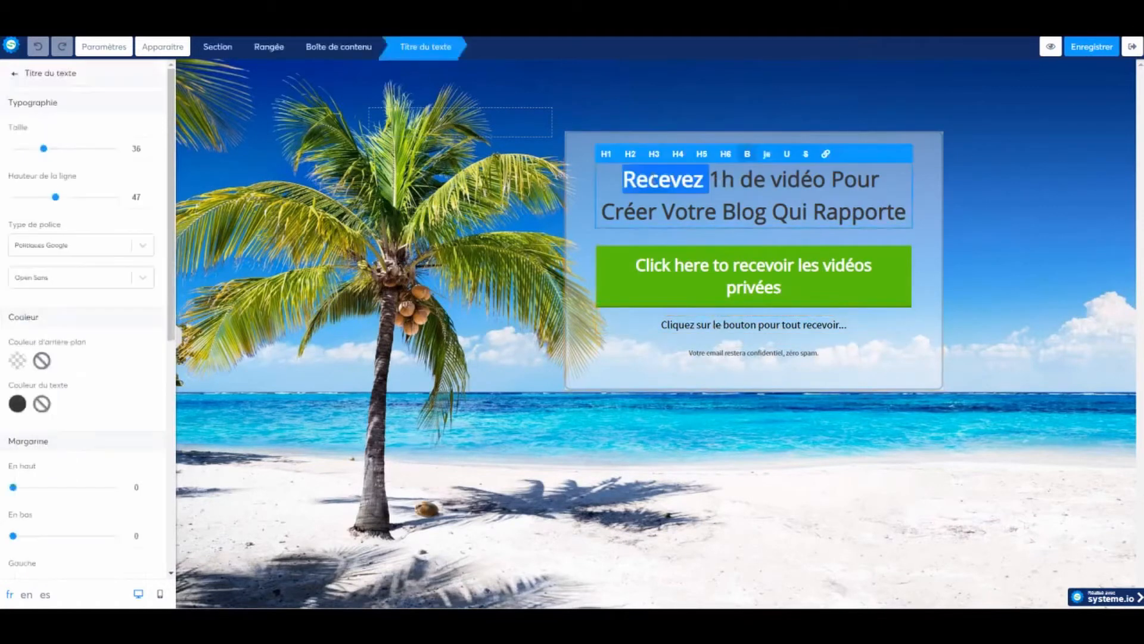
{"action": "left_click", "coordinate": [649, 182]}
{"action": "left_click_drag", "start_coordinate": [623, 180], "coordinate": [906, 212]}
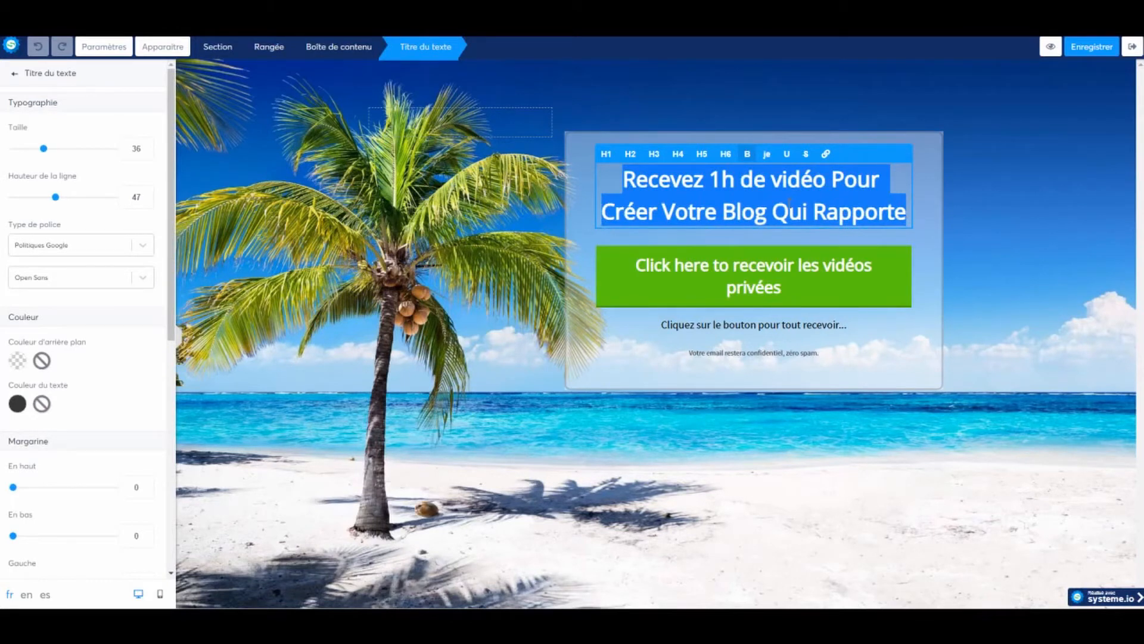
{"action": "type", "text": "7"}
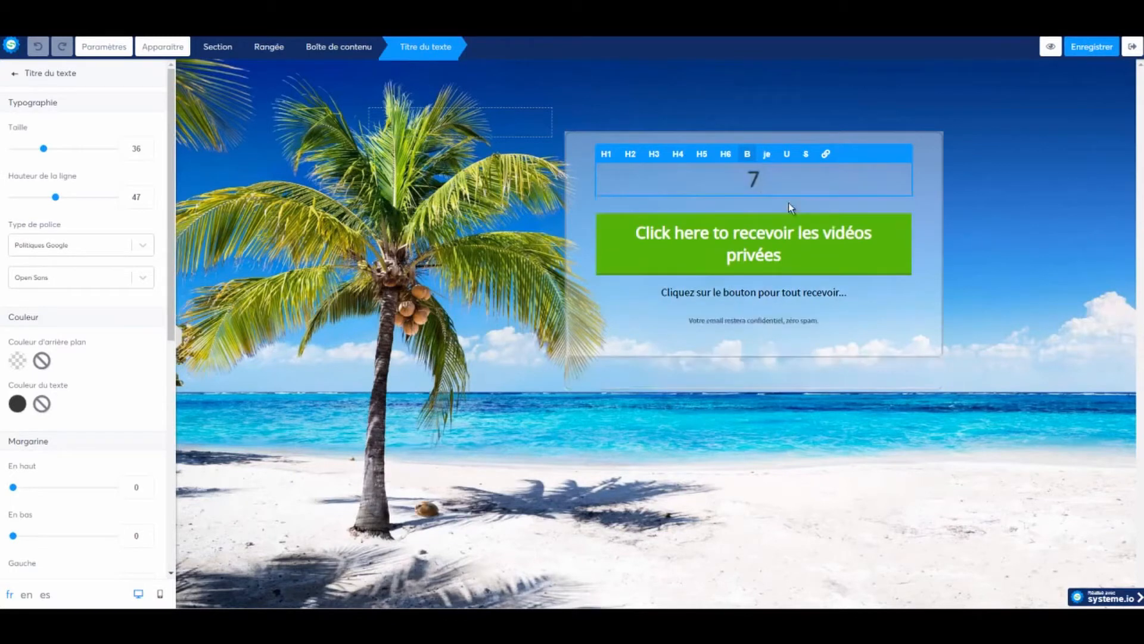
{"action": "type", "text": " ASTUCE"}
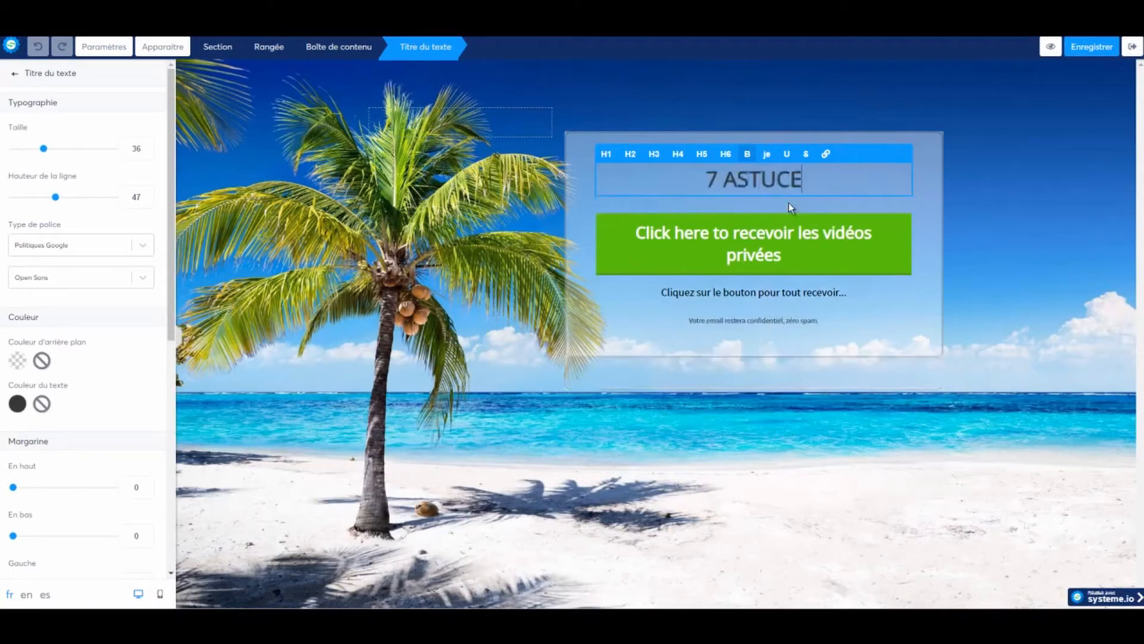
{"action": "type", "text": "S "}
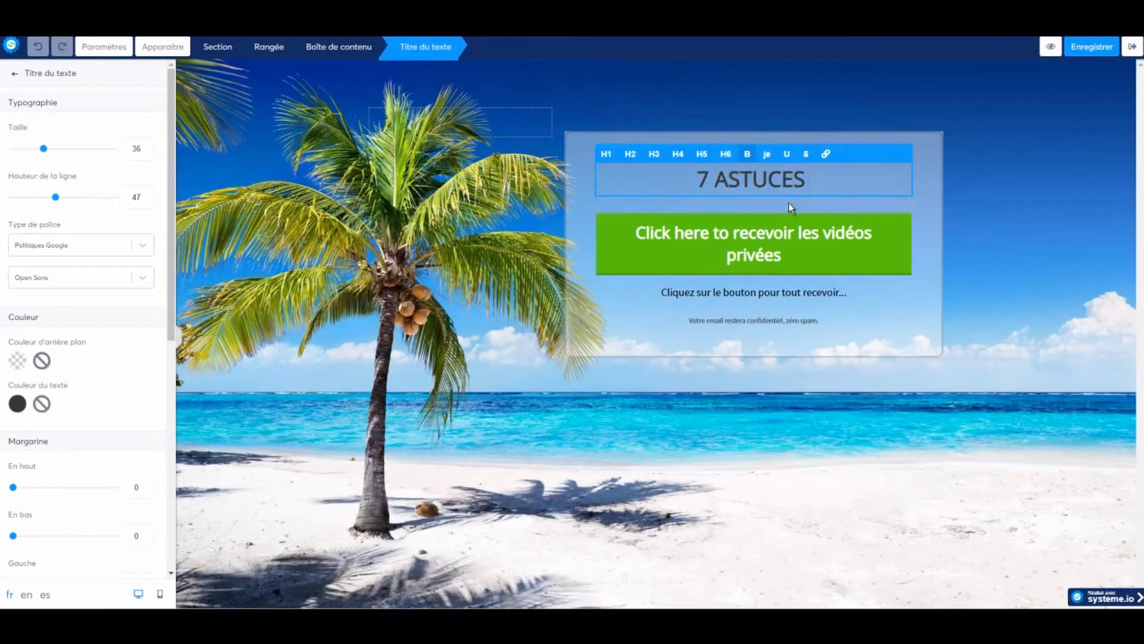
{"action": "type", "text": "POUR"}
{"action": "key", "text": "Return"}
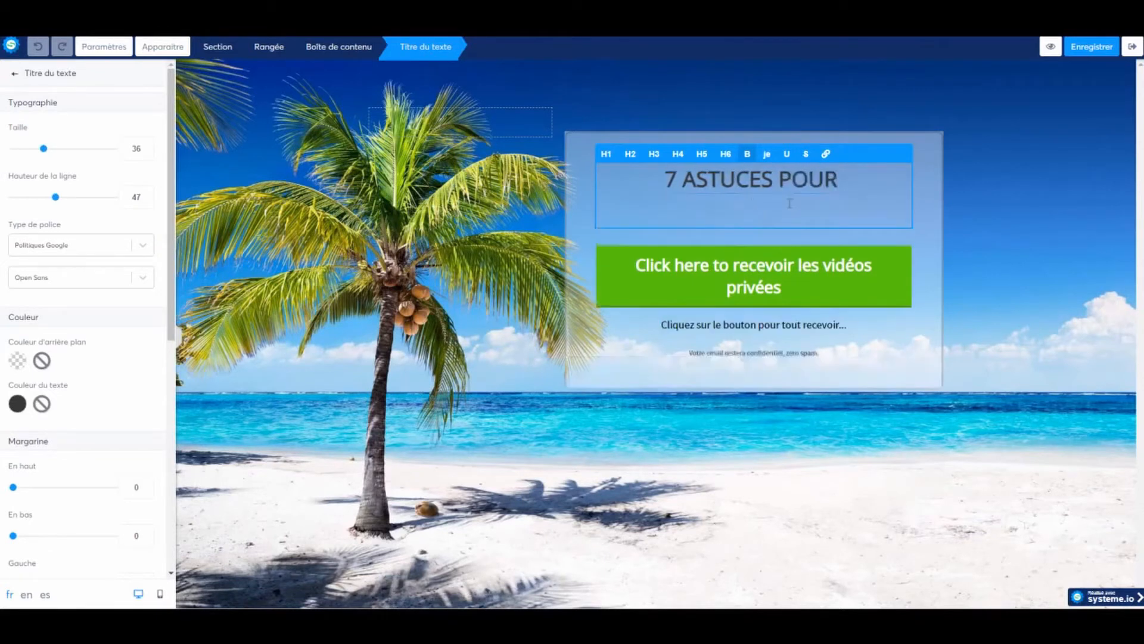
{"action": "type", "text": "BIEN AOPP"}
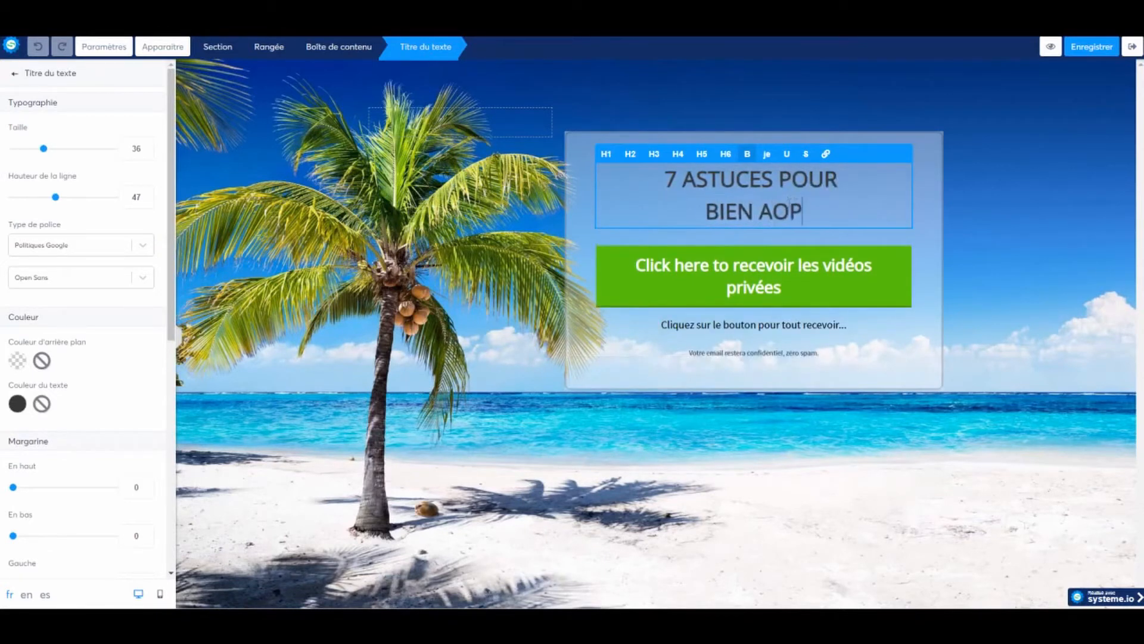
{"action": "key", "text": "BackSpace"}
{"action": "key", "text": "BackSpace"}
{"action": "key", "text": "BackSpace"}
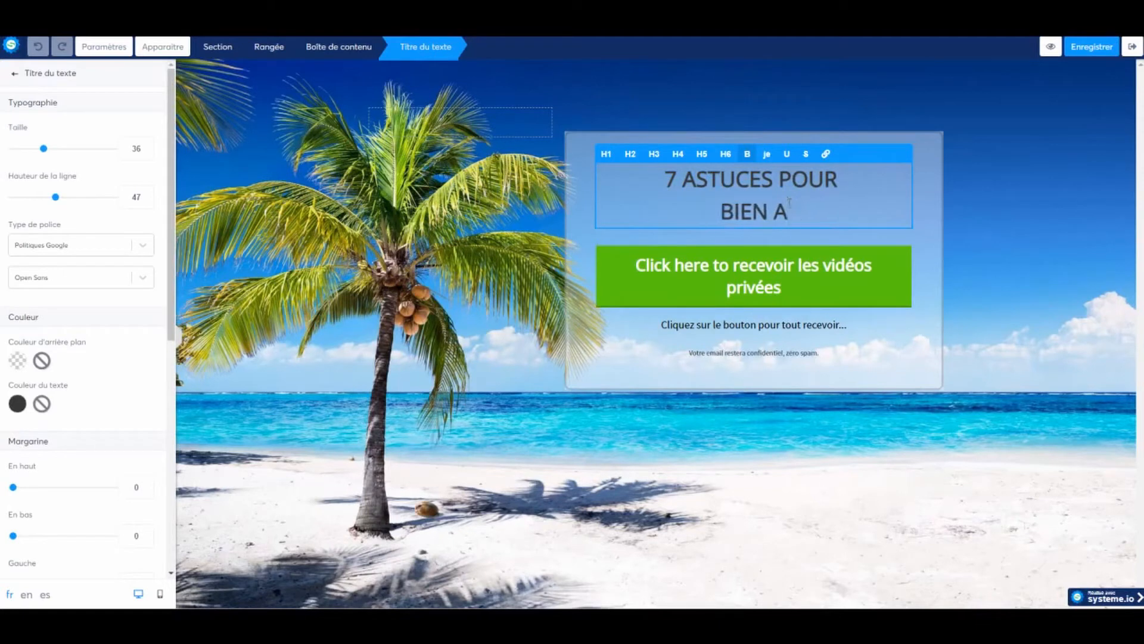
{"action": "type", "text": "PPRENDREE"}
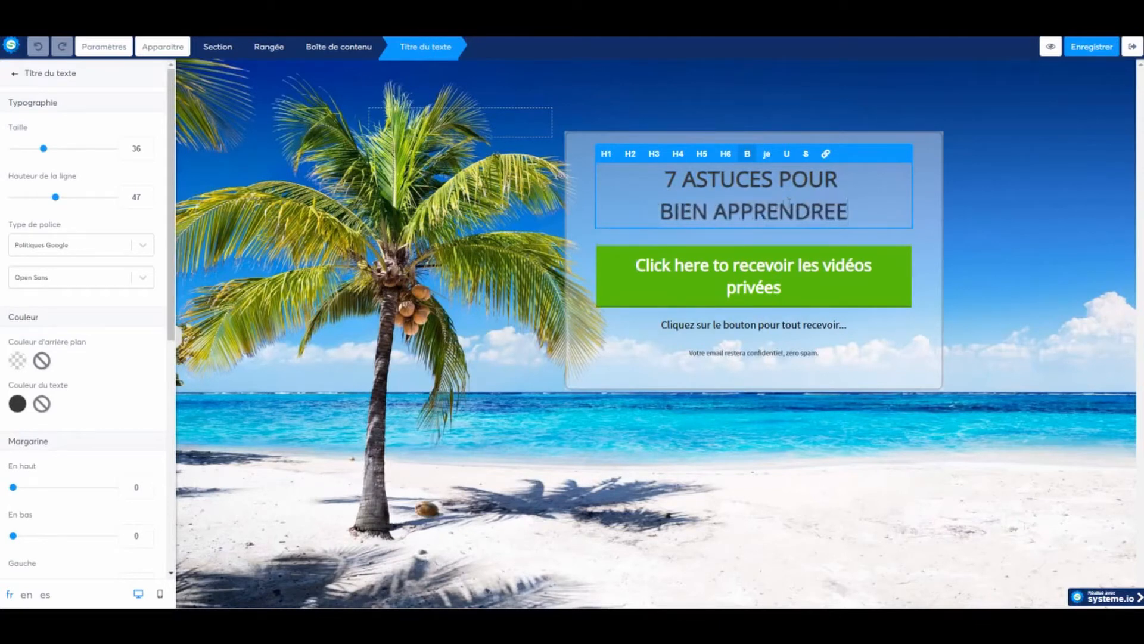
{"action": "key", "text": "BackSpace"}
{"action": "key", "text": "Return"}
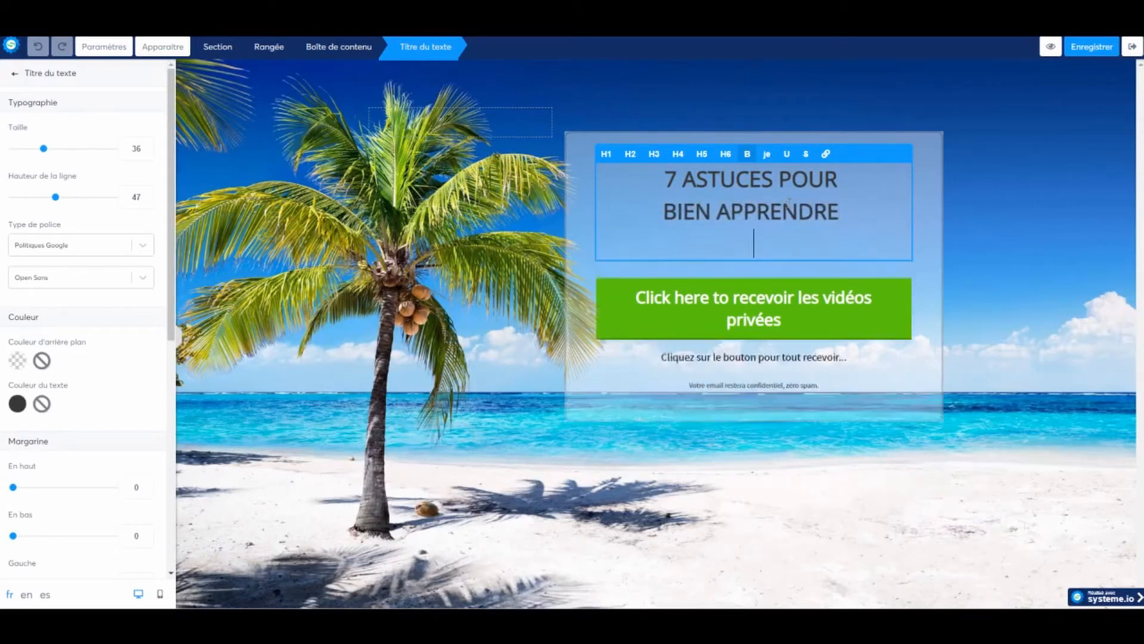
{"action": "type", "text": "L'ANGLAIS"}
Change the green button's text to "Visionnez ma vidéo gratuite".
{"action": "left_click", "coordinate": [759, 322]}
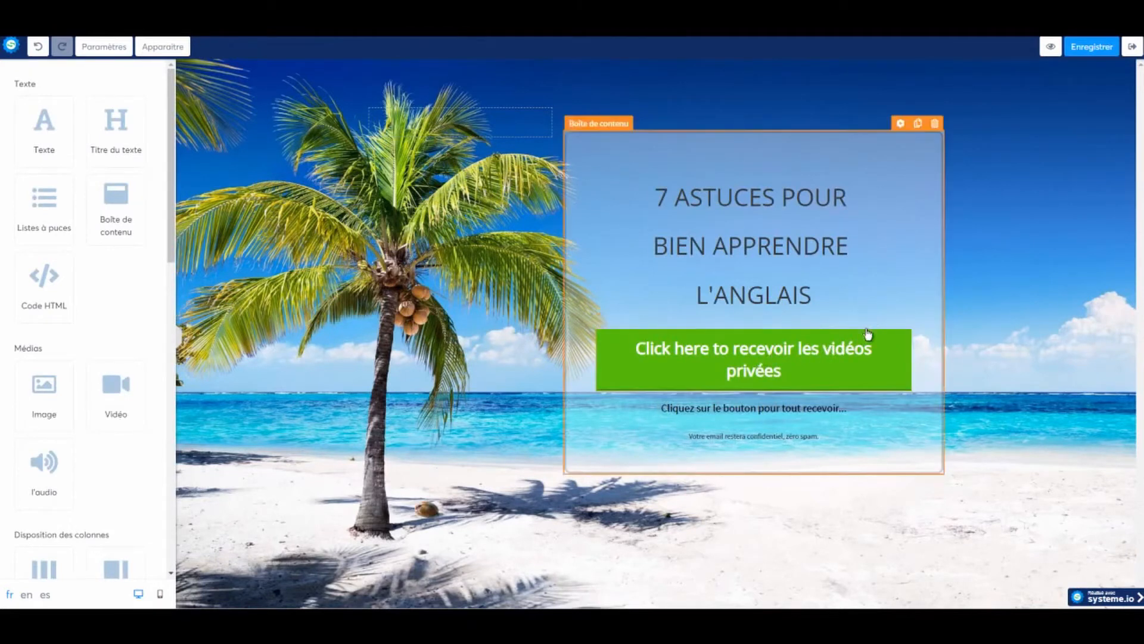
{"action": "left_click", "coordinate": [867, 322]}
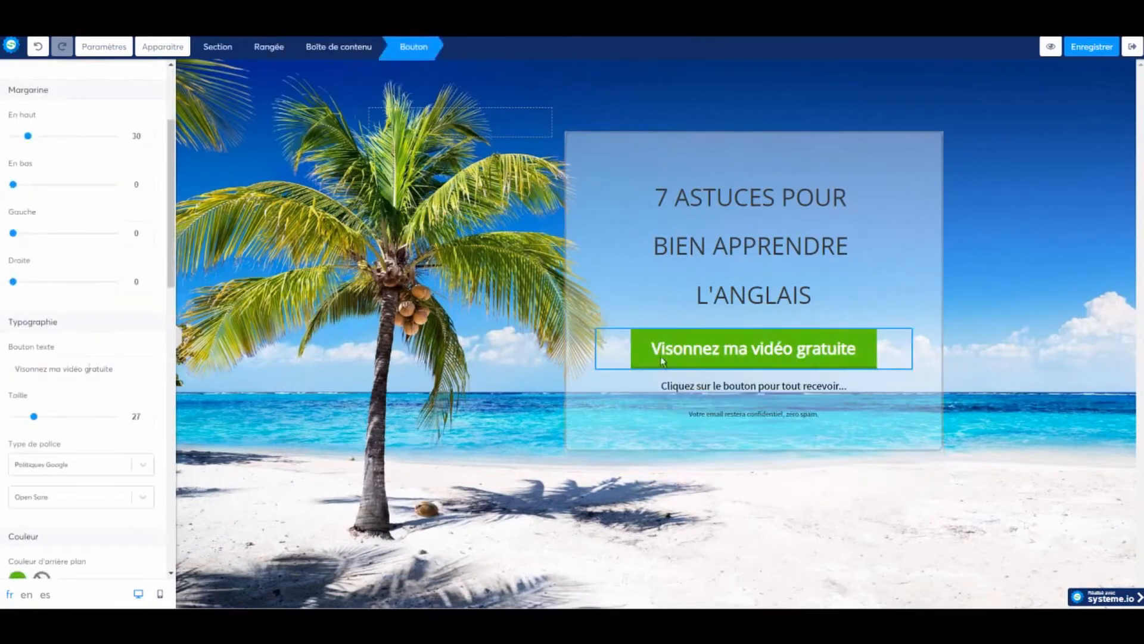
{"action": "left_click", "coordinate": [662, 362]}
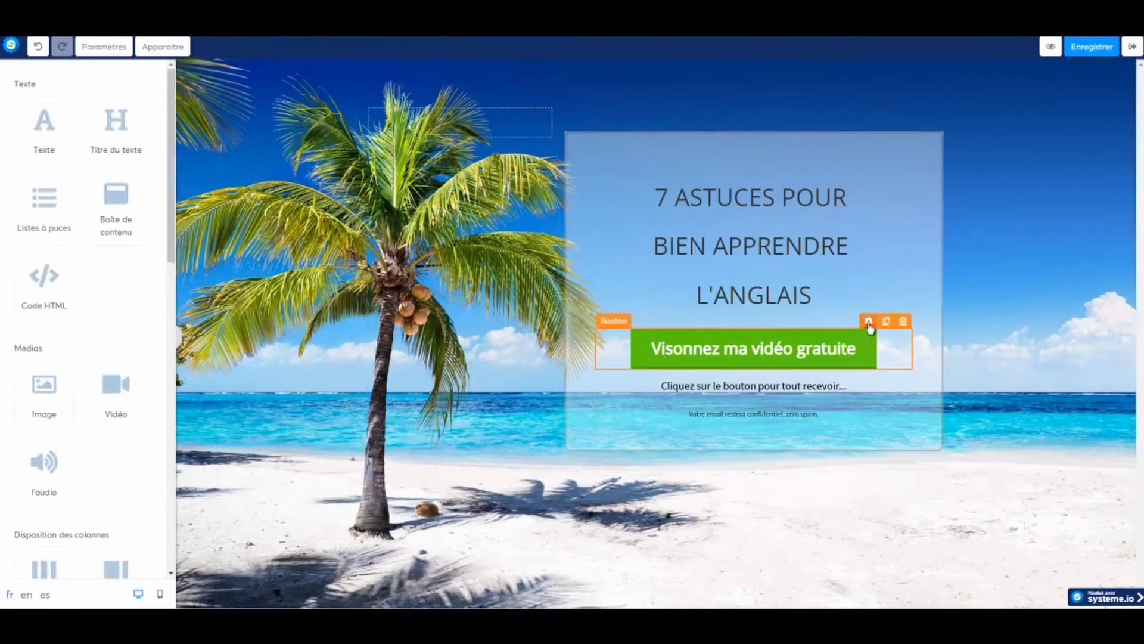
{"action": "left_click", "coordinate": [868, 321]}
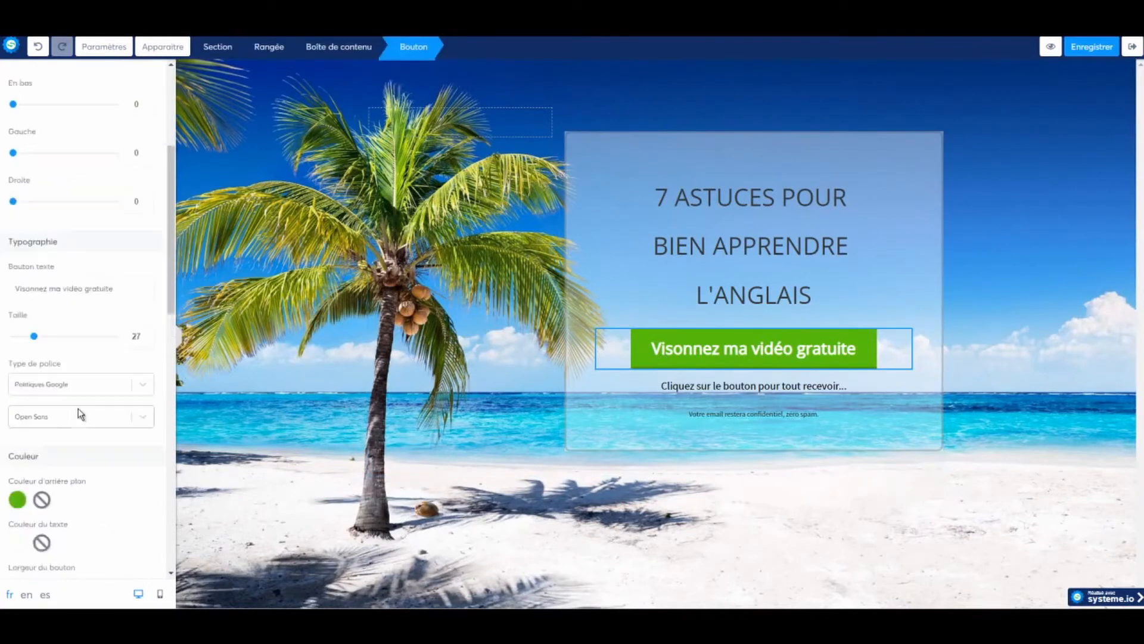
{"action": "left_click", "coordinate": [31, 287]}
{"action": "type", "text": "i"}
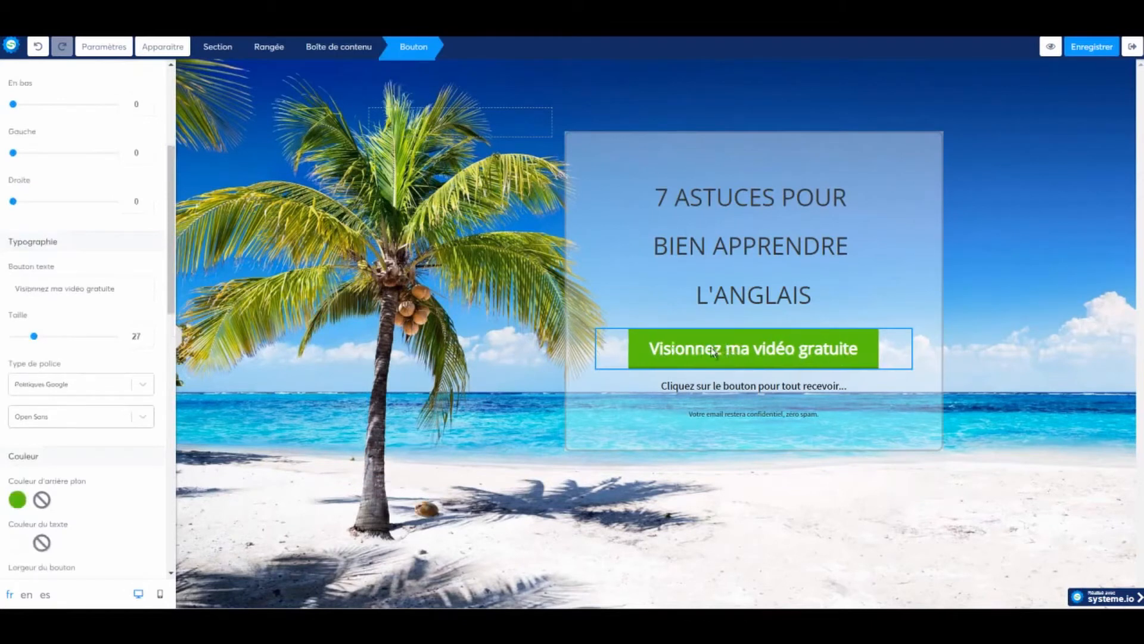
{"action": "left_click", "coordinate": [790, 390]}
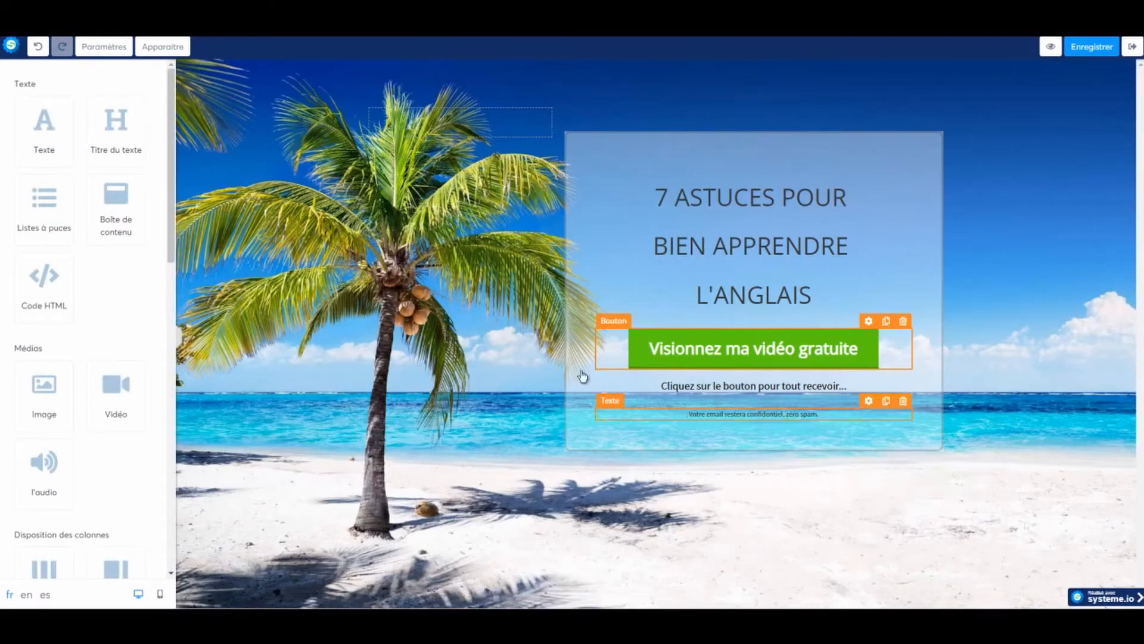
Add a consent checkbox between the "Cliquez sur le bouton pour tout recevoir..." line and the email confidentiality note.
{"action": "left_click_drag", "start_coordinate": [171, 189], "coordinate": [153, 338]}
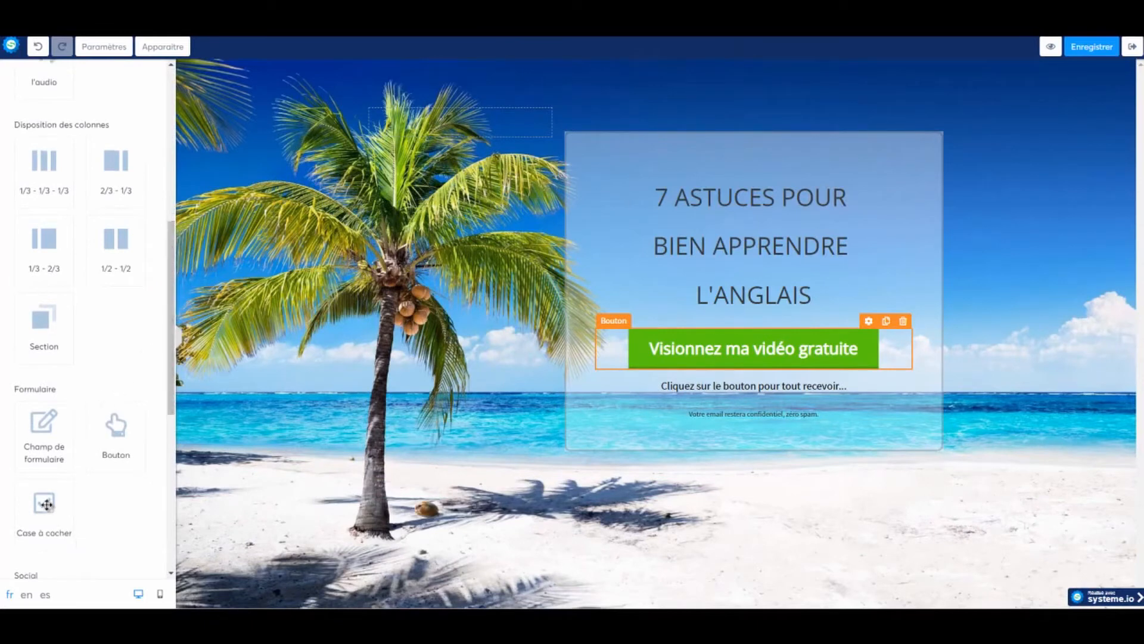
{"action": "left_click_drag", "start_coordinate": [74, 512], "coordinate": [632, 393]}
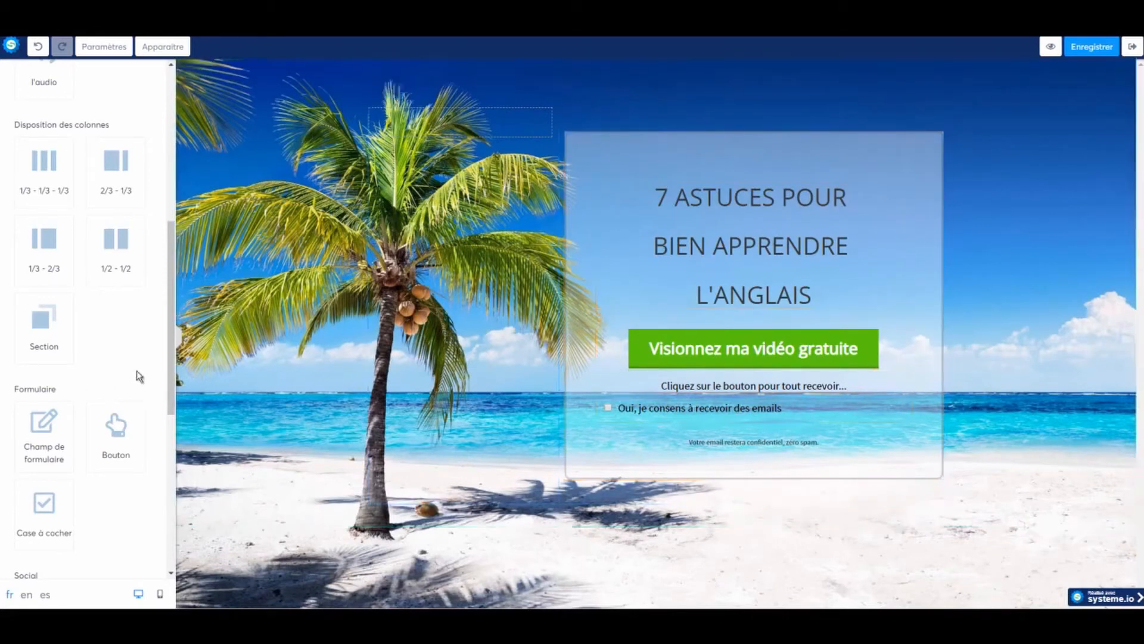
{"action": "left_click_drag", "start_coordinate": [170, 323], "coordinate": [750, 511]}
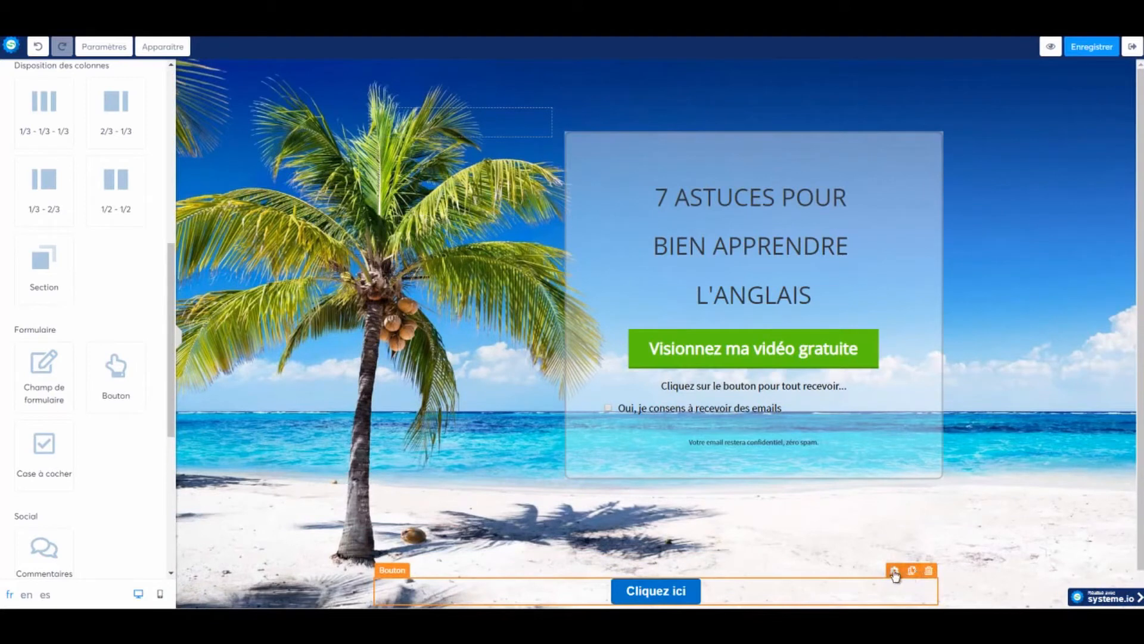
{"action": "left_click", "coordinate": [928, 571]}
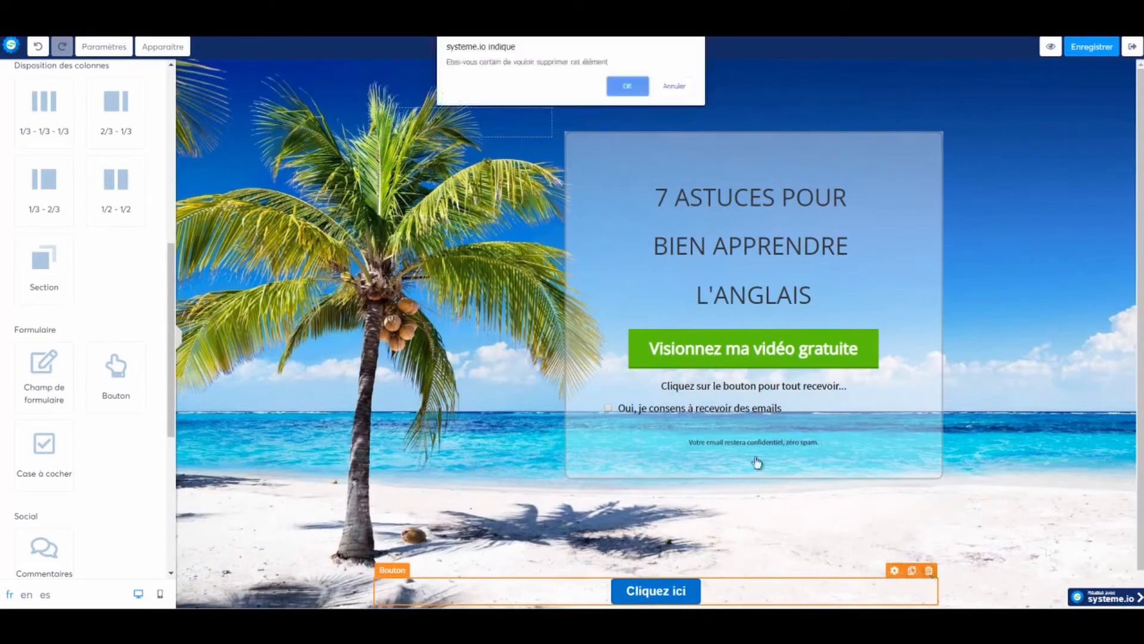
{"action": "left_click", "coordinate": [635, 88]}
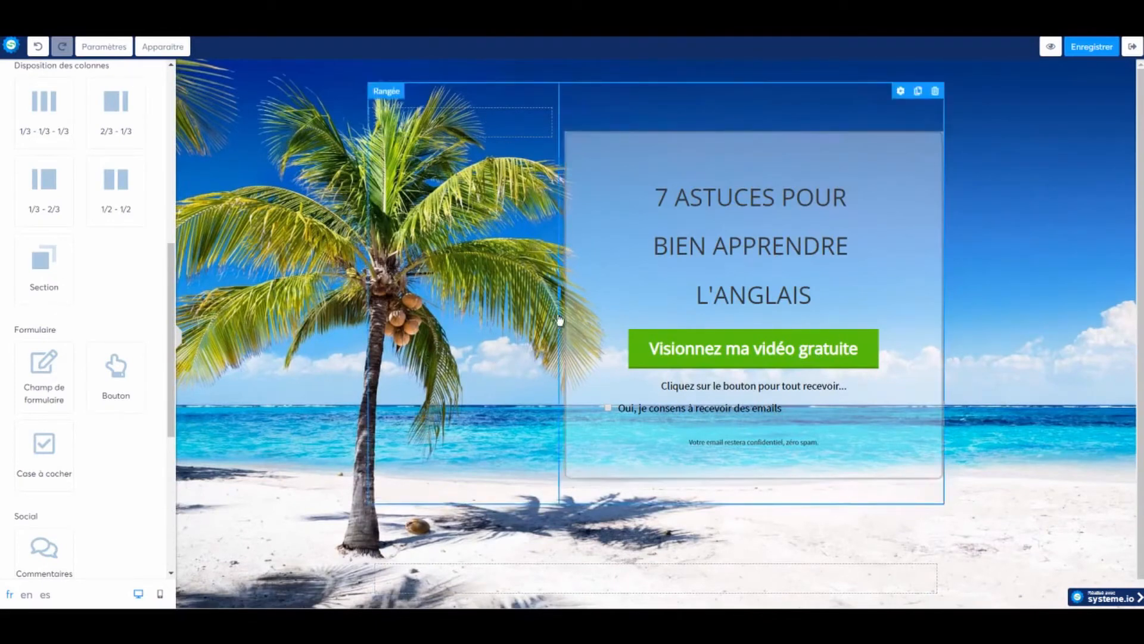
Widen the column holding the translucent capture box by moving its left-hand divider to the palm trunk.
{"action": "left_click_drag", "start_coordinate": [530, 297], "coordinate": [404, 293]}
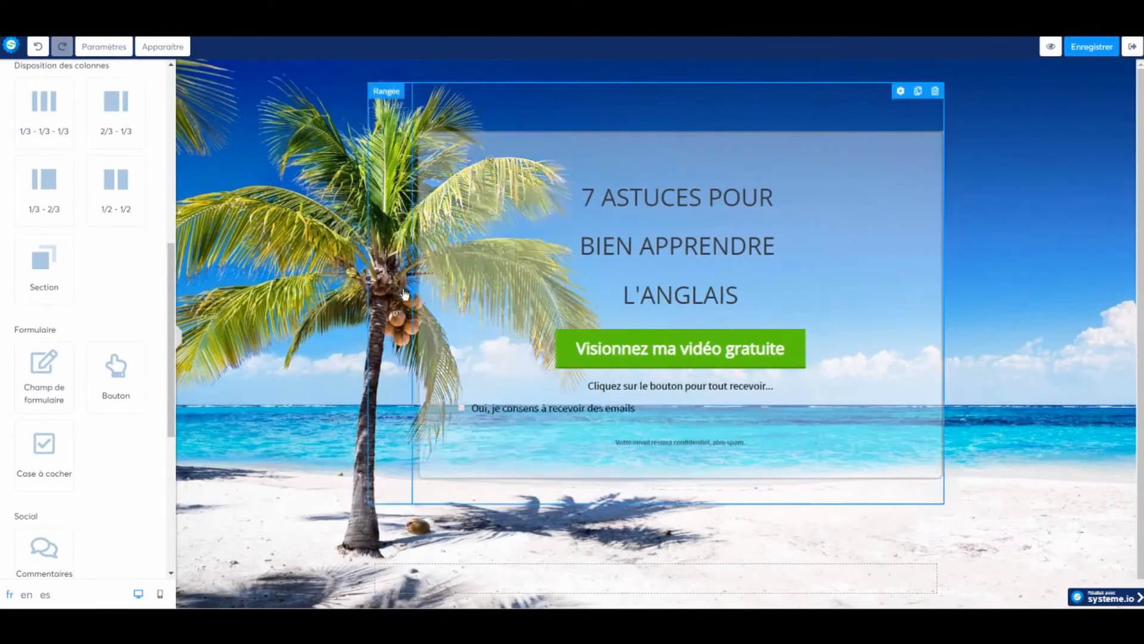
{"action": "left_click", "coordinate": [404, 293]}
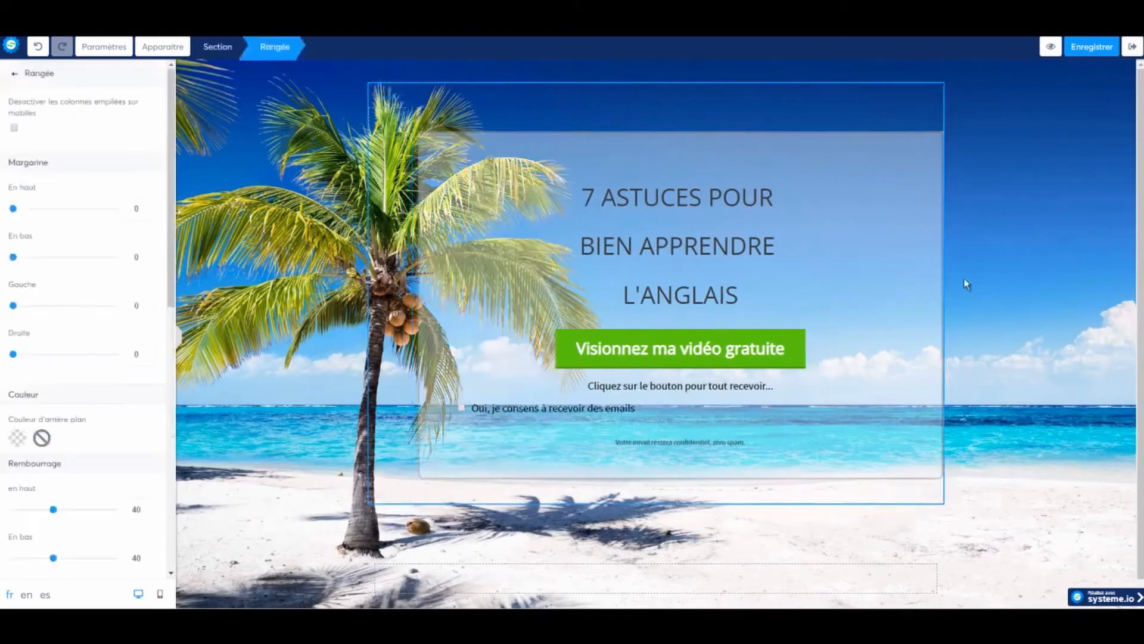
{"action": "left_click", "coordinate": [1021, 237]}
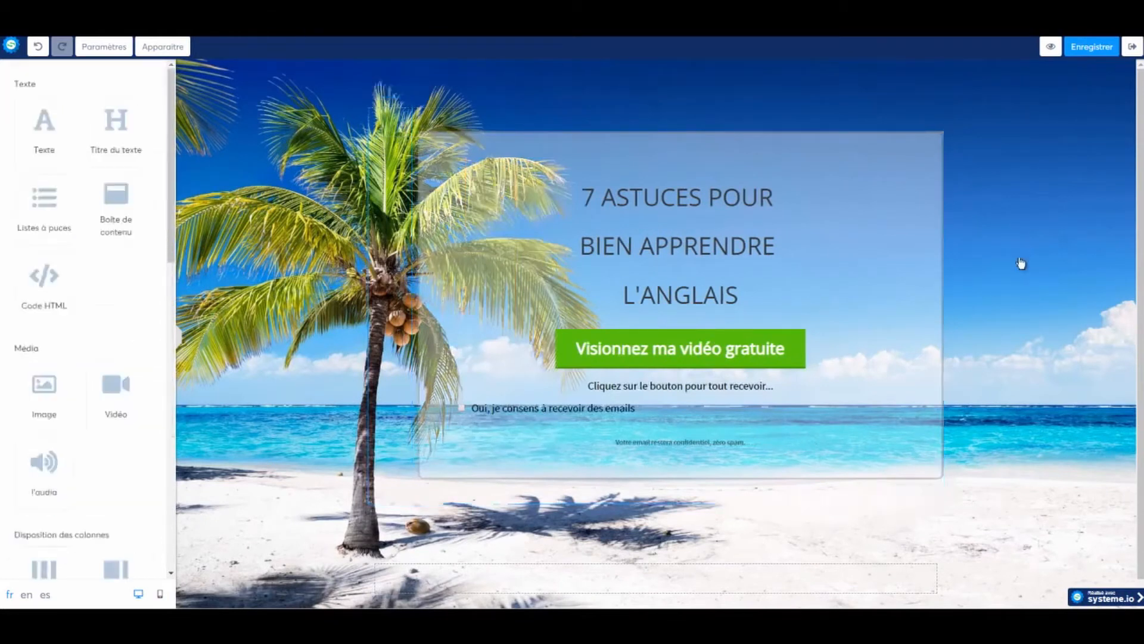
Set the action of the green "Visionnez ma vidéo gratuite" button to "Next the Tunnel".
{"action": "scroll", "coordinate": [1019, 285], "scroll_direction": "down", "scroll_amount": 1}
{"action": "scroll", "coordinate": [1019, 285], "scroll_direction": "up", "scroll_amount": 1}
{"action": "scroll", "coordinate": [1019, 284], "scroll_direction": "down", "scroll_amount": 1}
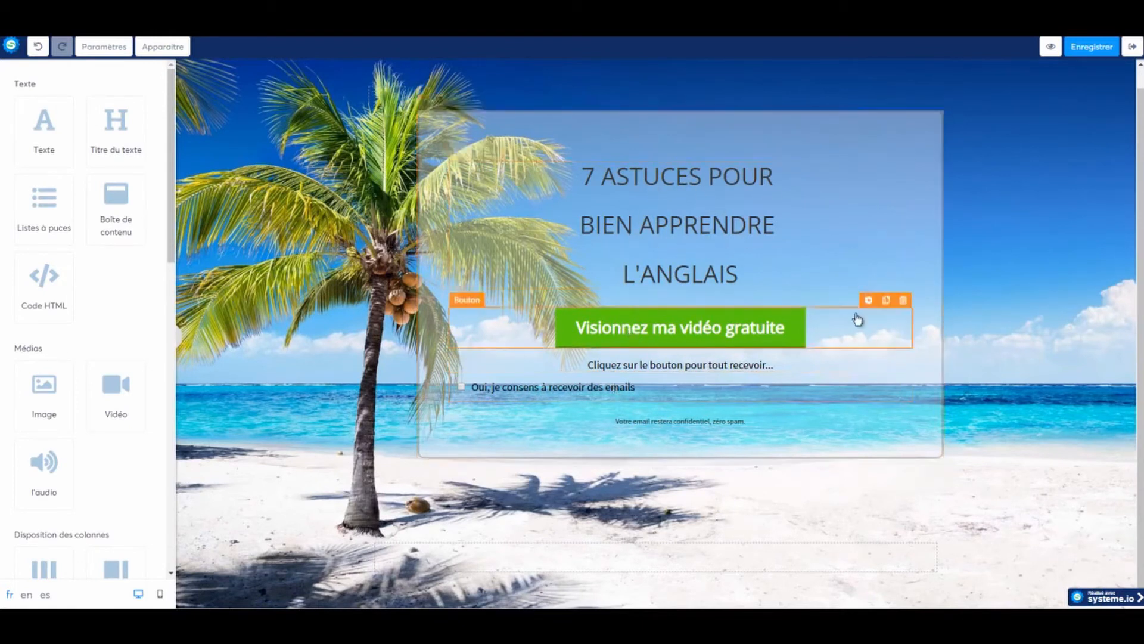
{"action": "left_click", "coordinate": [867, 301]}
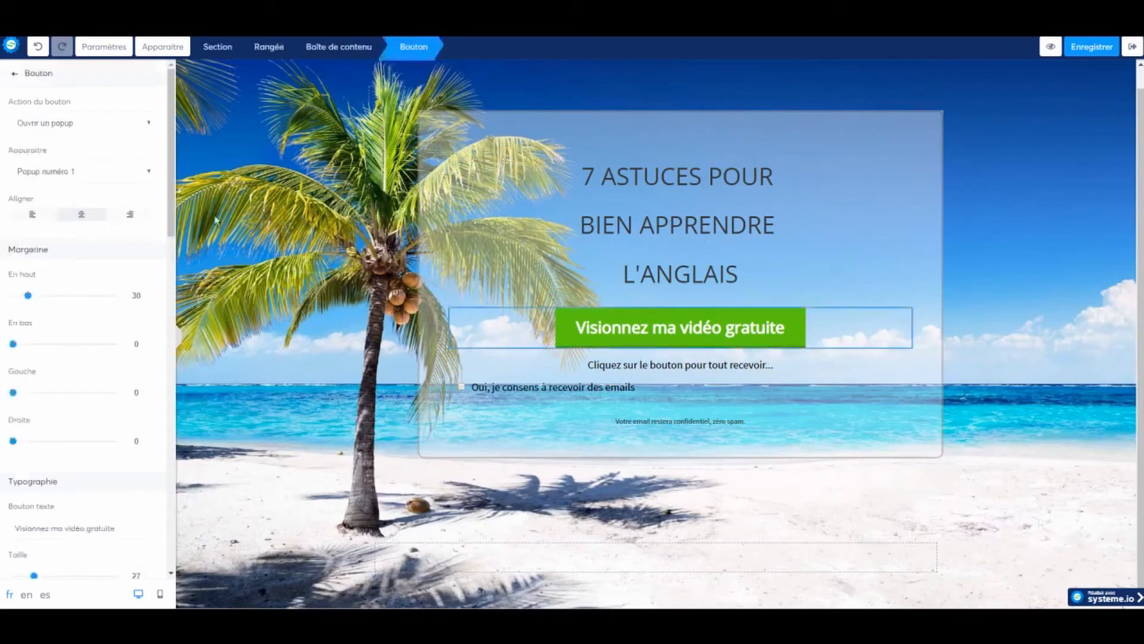
{"action": "left_click", "coordinate": [87, 124]}
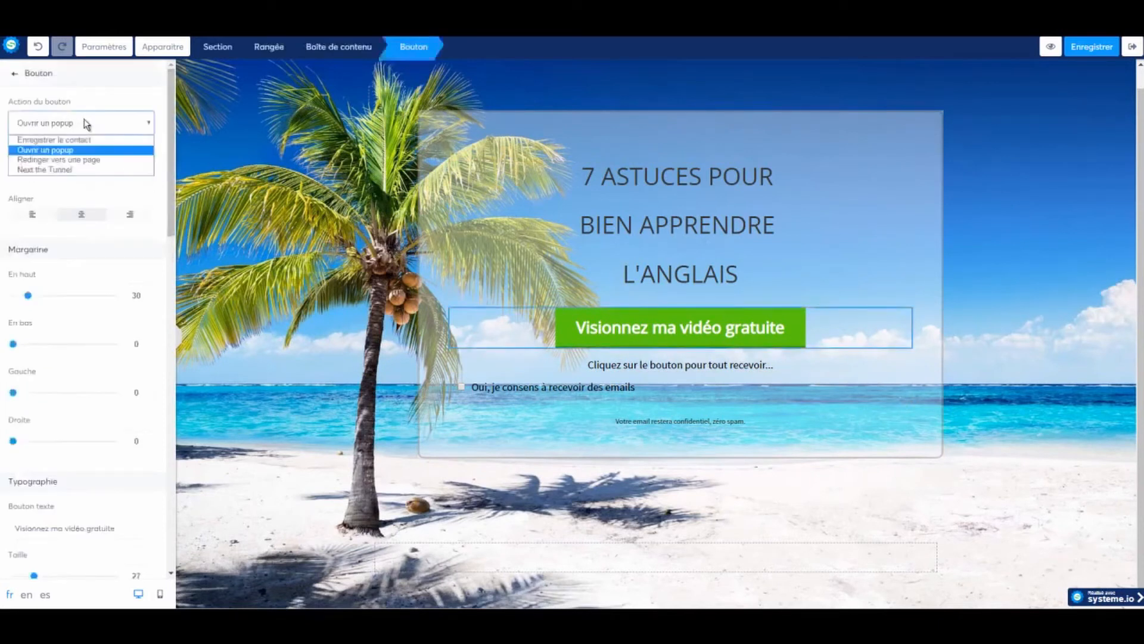
{"action": "left_click", "coordinate": [81, 171]}
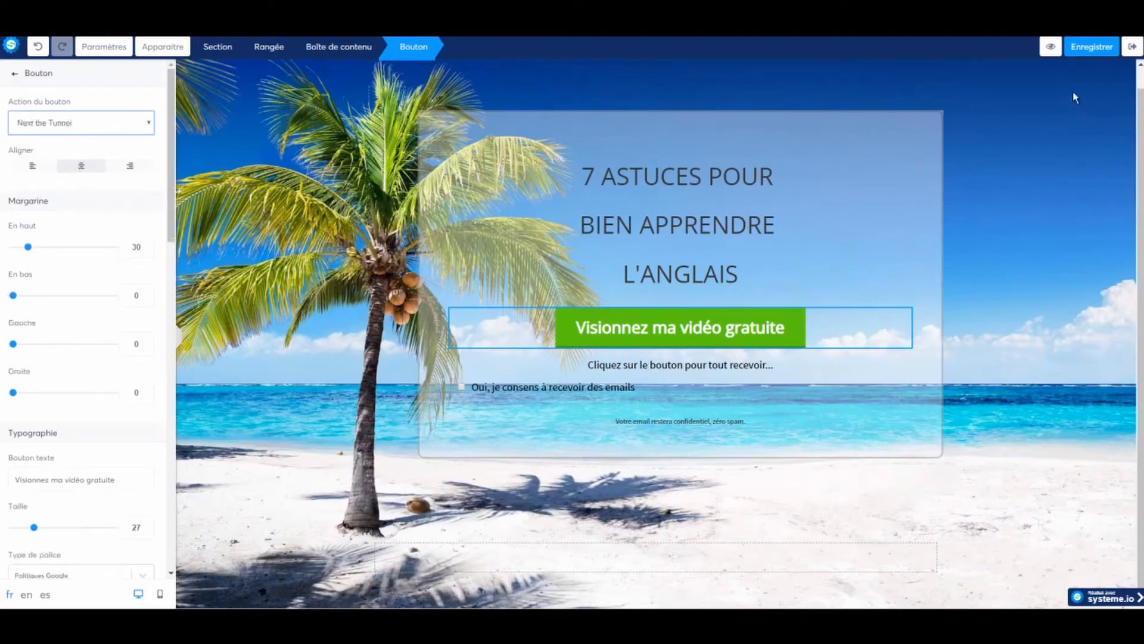
Save the capture page and exit the editor.
{"action": "left_click", "coordinate": [1092, 48]}
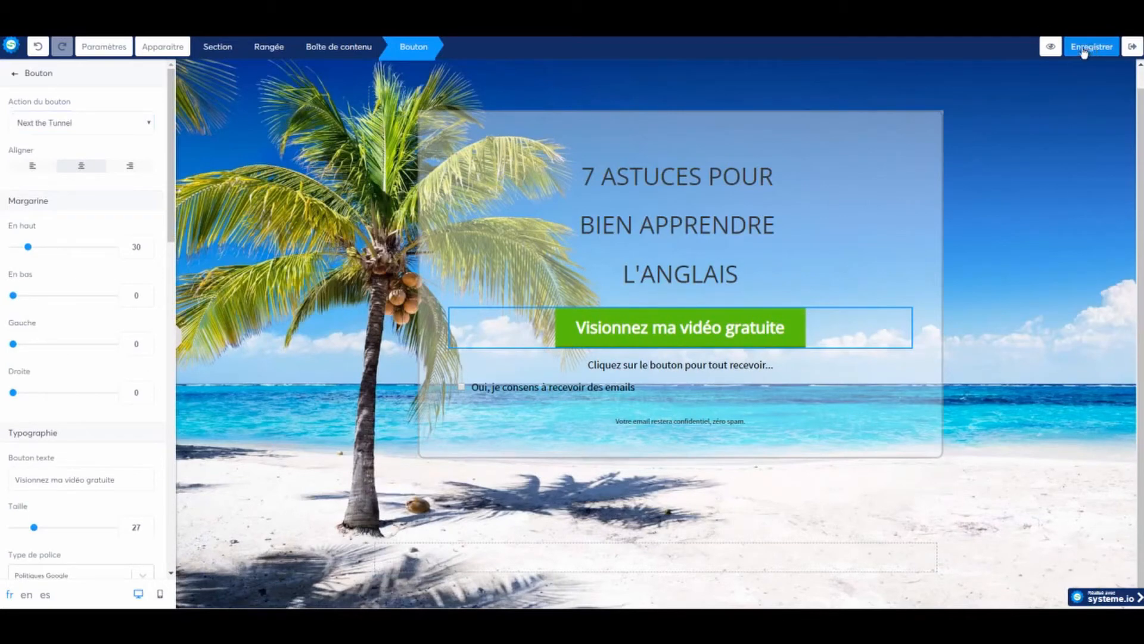
{"action": "left_click", "coordinate": [1049, 46]}
{"action": "left_click", "coordinate": [1132, 47]}
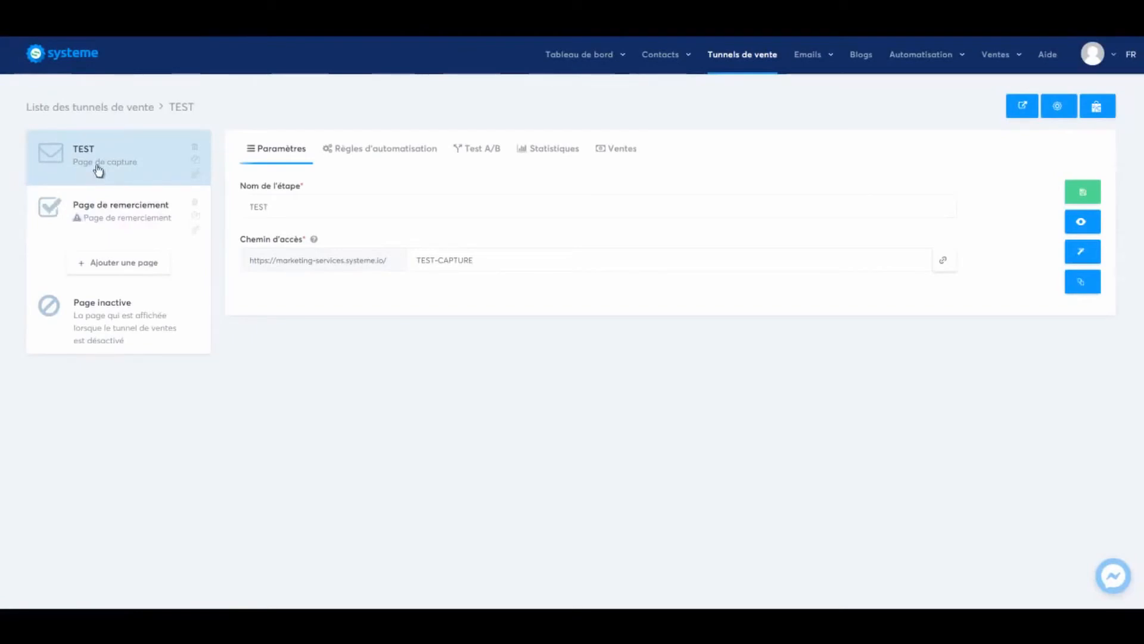
Apply the "Page de confirmation opt-in" template to the funnel's Page de remerciement step.
{"action": "left_click", "coordinate": [108, 208]}
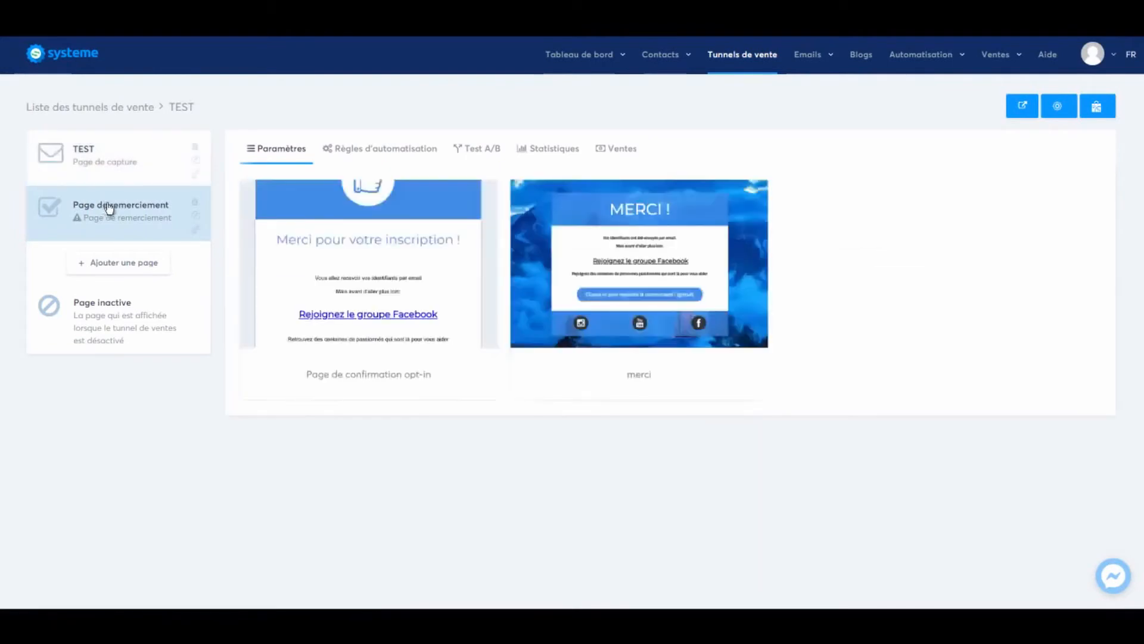
{"action": "mouse_move", "coordinate": [352, 280]}
{"action": "left_click", "coordinate": [326, 264]}
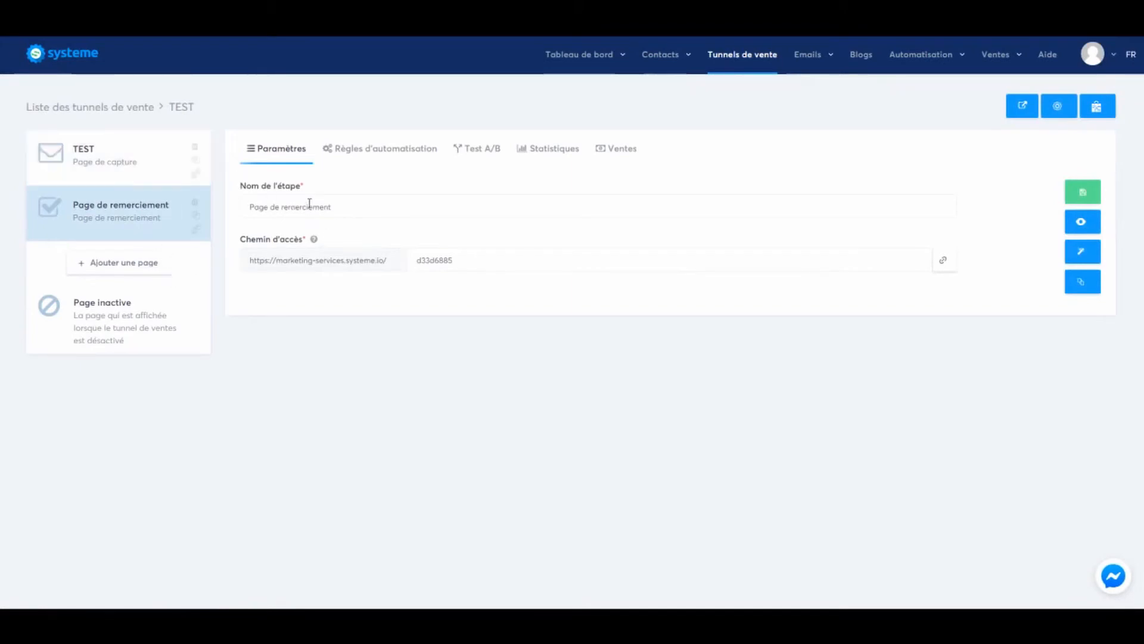
Set the thank-you page's access path to "merci" and open the page for editing.
{"action": "double_click", "coordinate": [435, 260]}
{"action": "type", "text": "merci"}
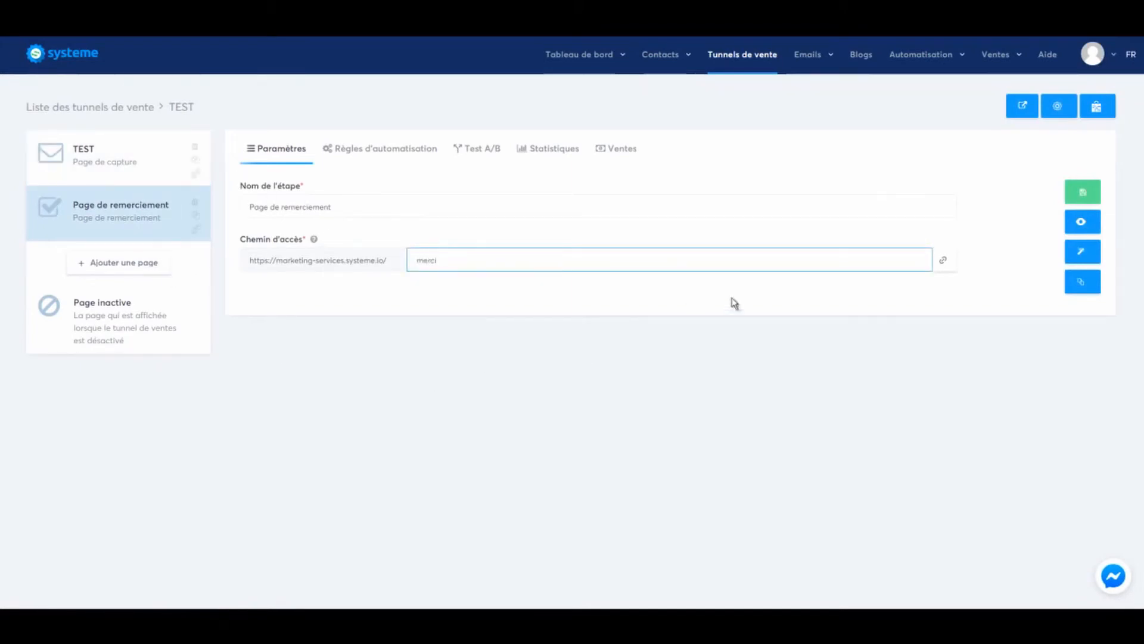
{"action": "left_click", "coordinate": [1083, 193]}
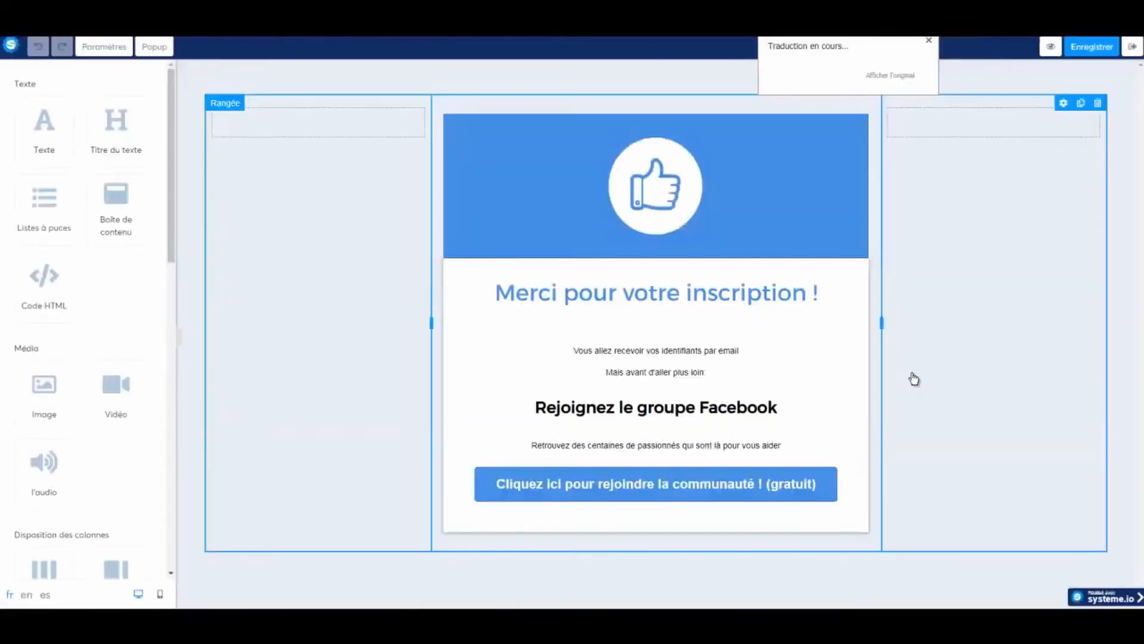
Remove the thumbs-up picture from the blue header and delete its image element from the thank-you page.
{"action": "left_click", "coordinate": [677, 202]}
{"action": "left_click", "coordinate": [685, 205]}
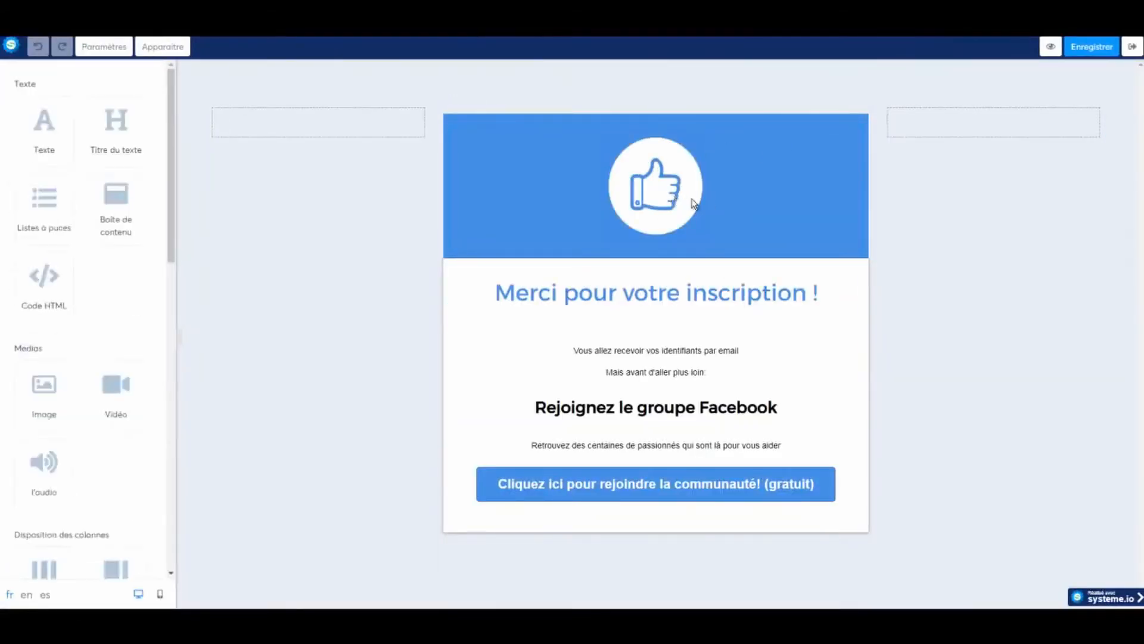
{"action": "left_click", "coordinate": [695, 203]}
{"action": "left_click", "coordinate": [686, 185]}
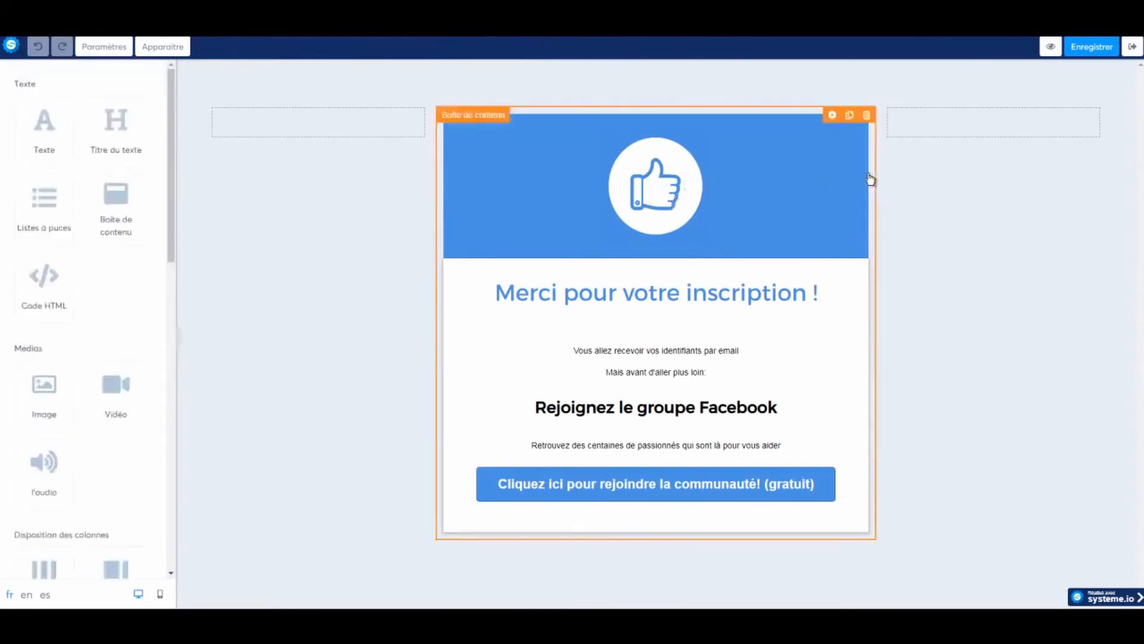
{"action": "left_click", "coordinate": [687, 186]}
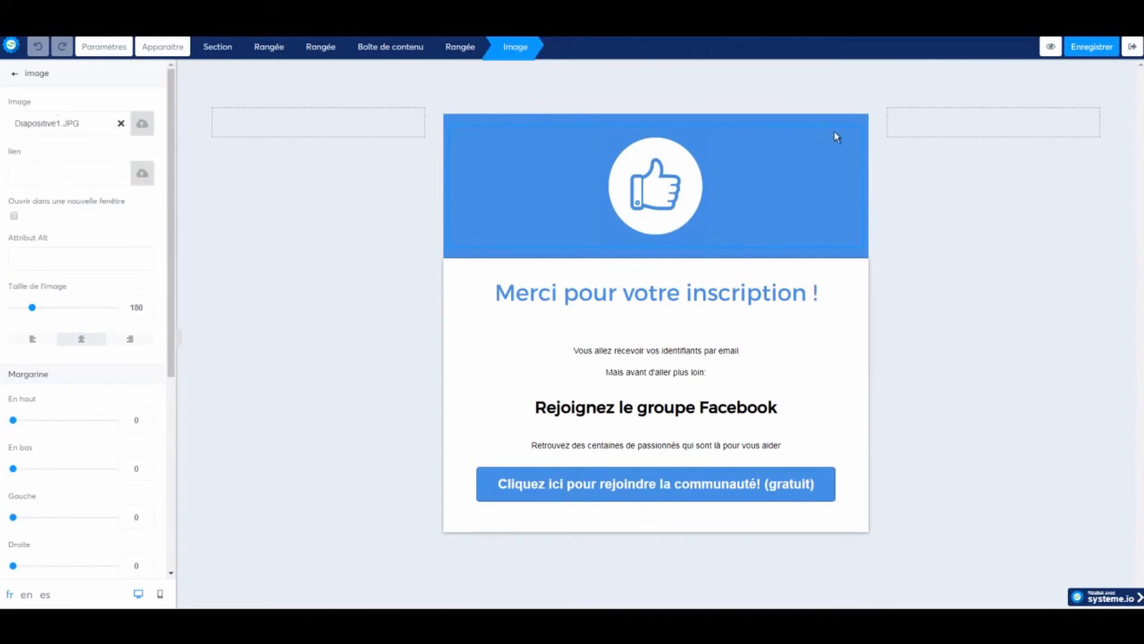
{"action": "left_click", "coordinate": [767, 182]}
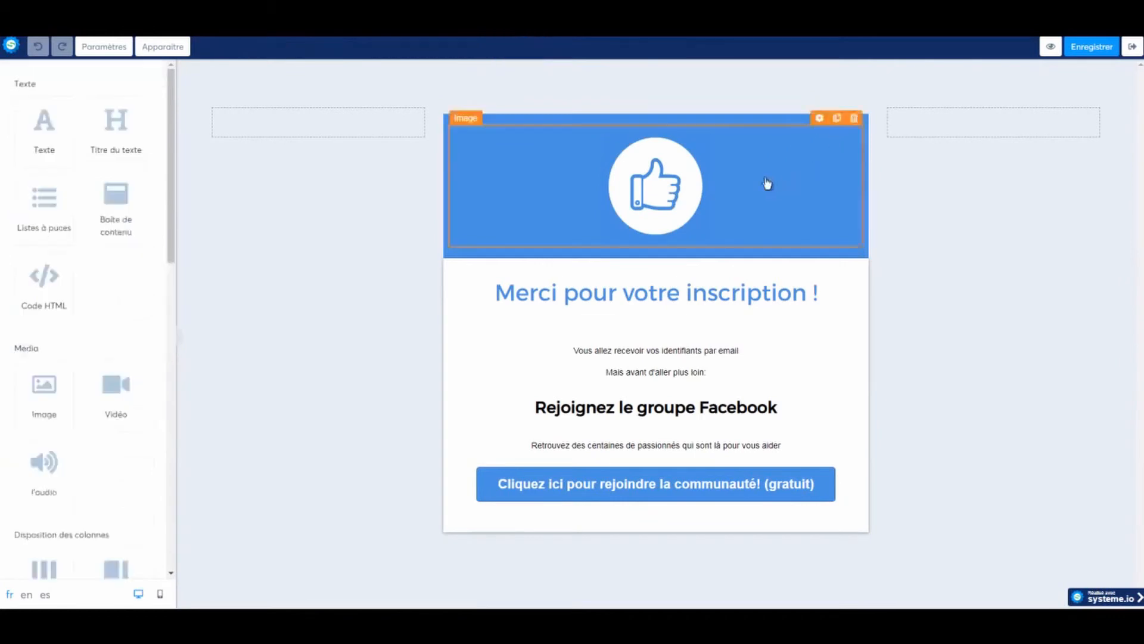
{"action": "left_click", "coordinate": [818, 119]}
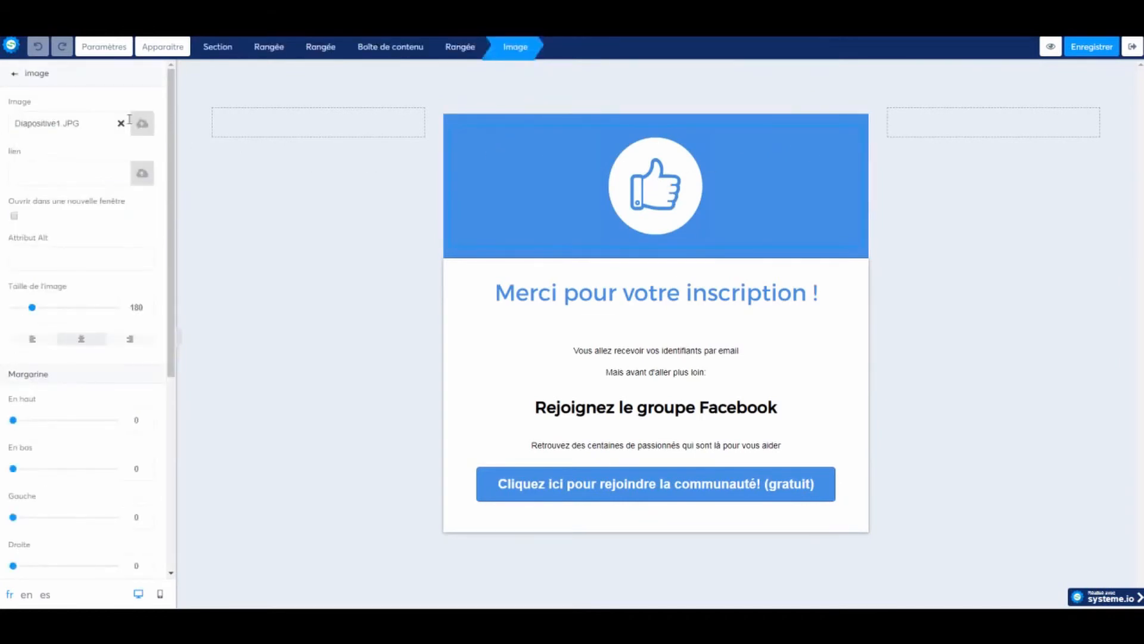
{"action": "left_click", "coordinate": [121, 123]}
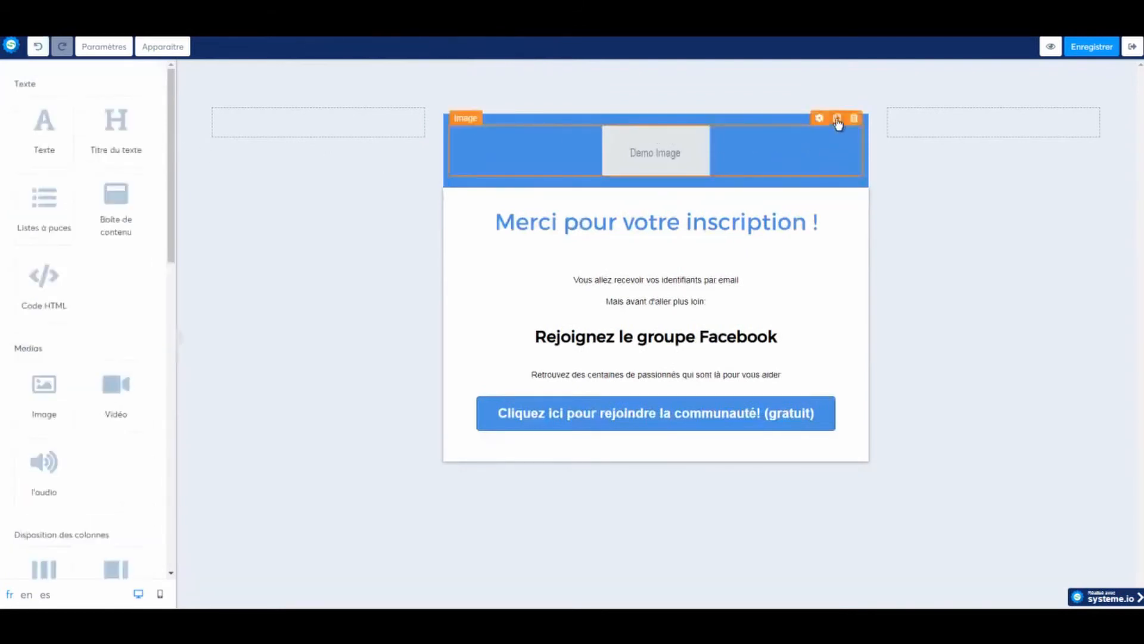
{"action": "left_click", "coordinate": [854, 118]}
{"action": "left_click", "coordinate": [624, 86]}
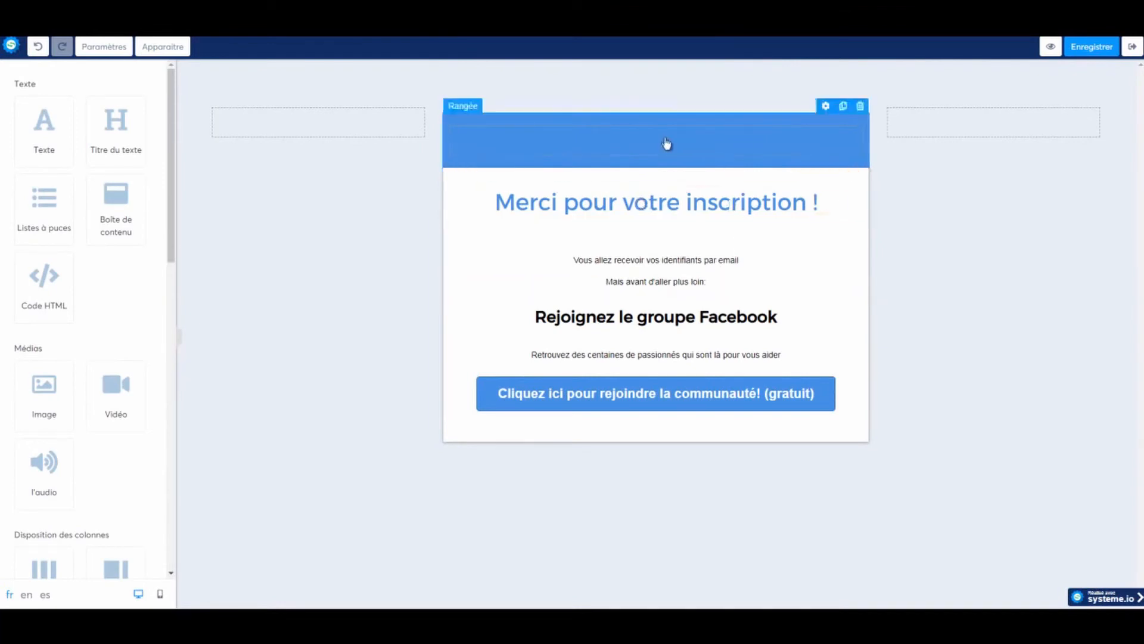
Change the header row's background colour to white (FFFFFF), save the thank-you page and exit the editor.
{"action": "left_click", "coordinate": [845, 170]}
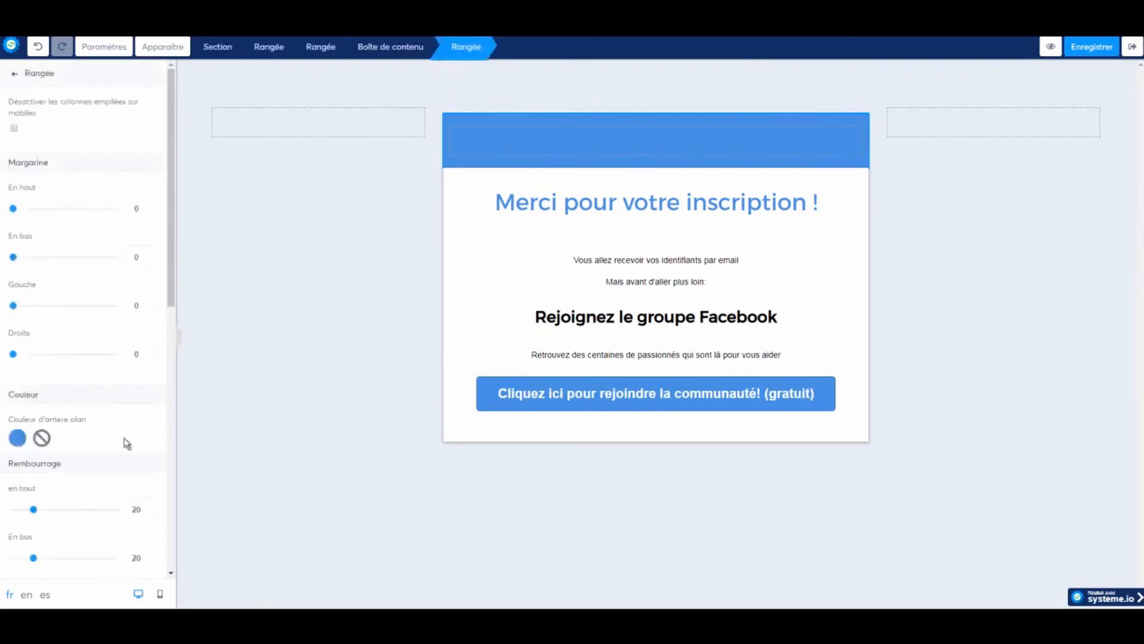
{"action": "left_click", "coordinate": [17, 440]}
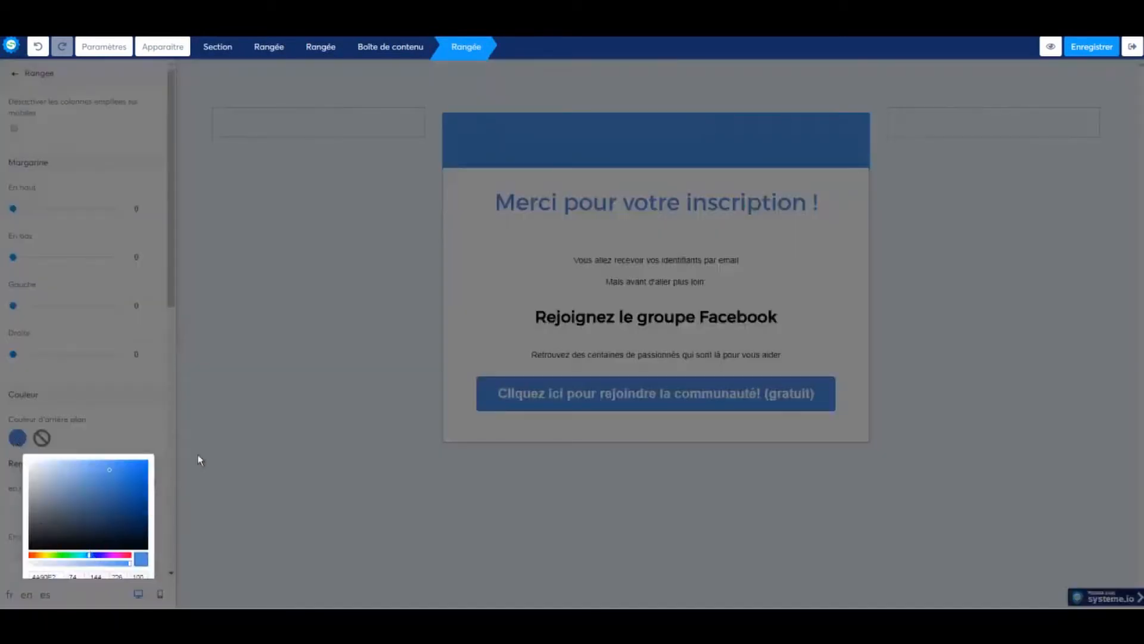
{"action": "left_click", "coordinate": [130, 476]}
{"action": "scroll", "coordinate": [130, 476], "scroll_direction": "down", "scroll_amount": 4}
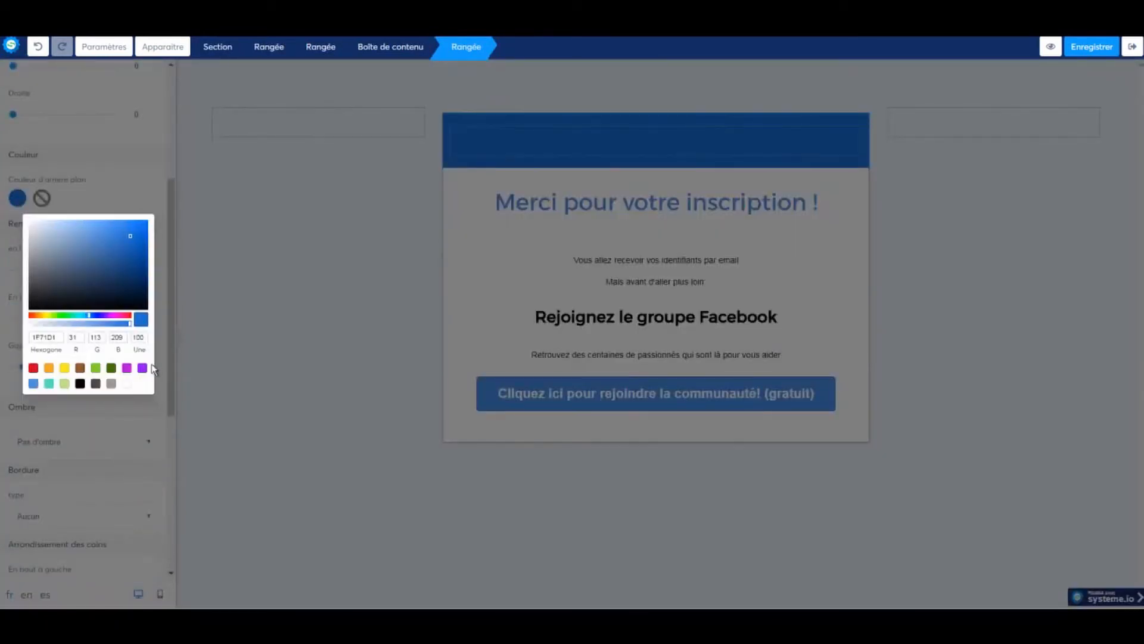
{"action": "left_click", "coordinate": [126, 383]}
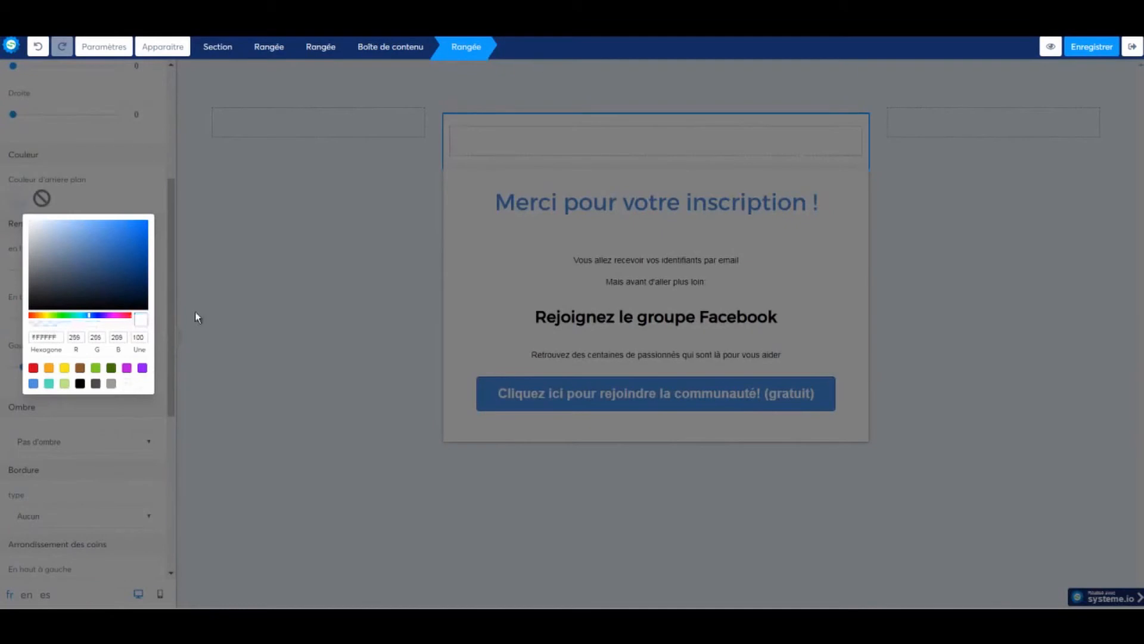
{"action": "left_click", "coordinate": [281, 237]}
{"action": "left_click", "coordinate": [946, 238]}
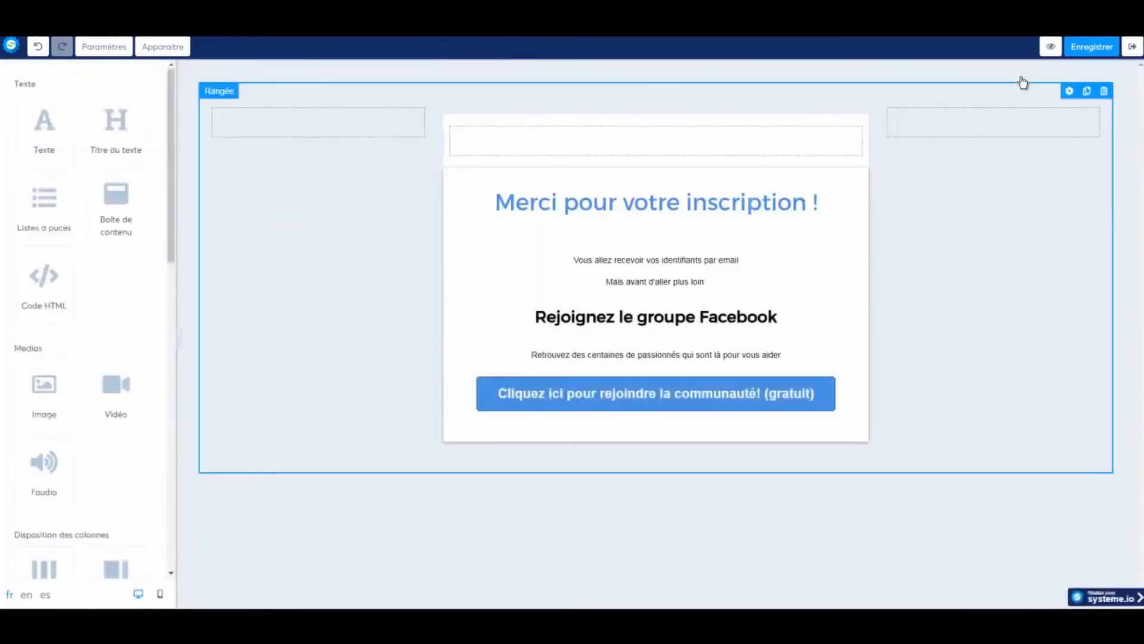
{"action": "left_click", "coordinate": [1039, 51]}
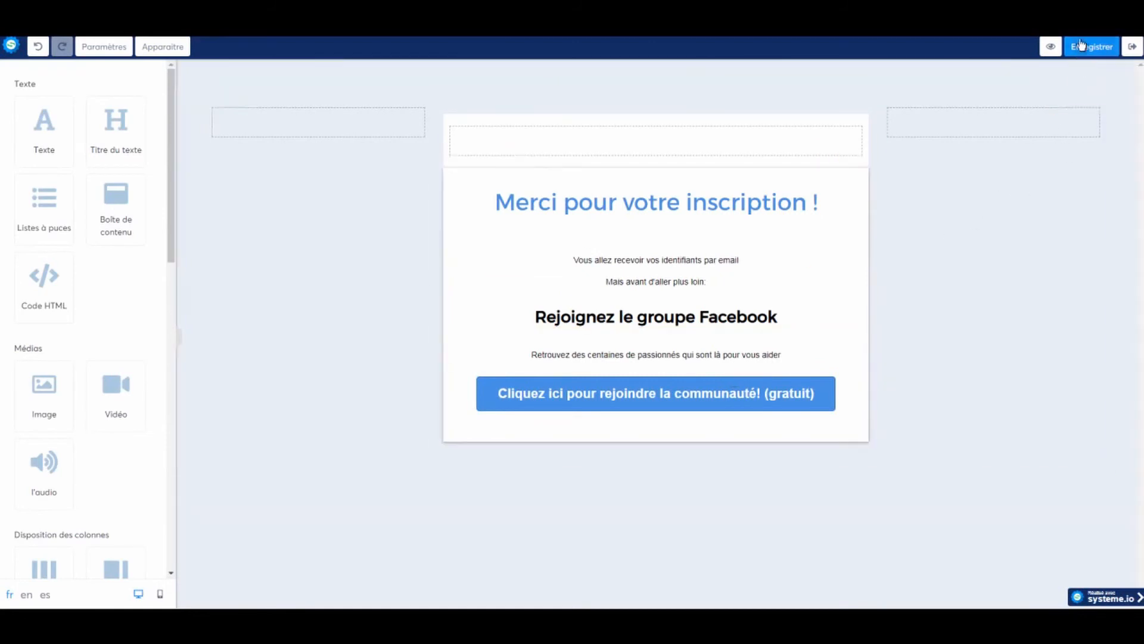
{"action": "left_click", "coordinate": [1132, 48]}
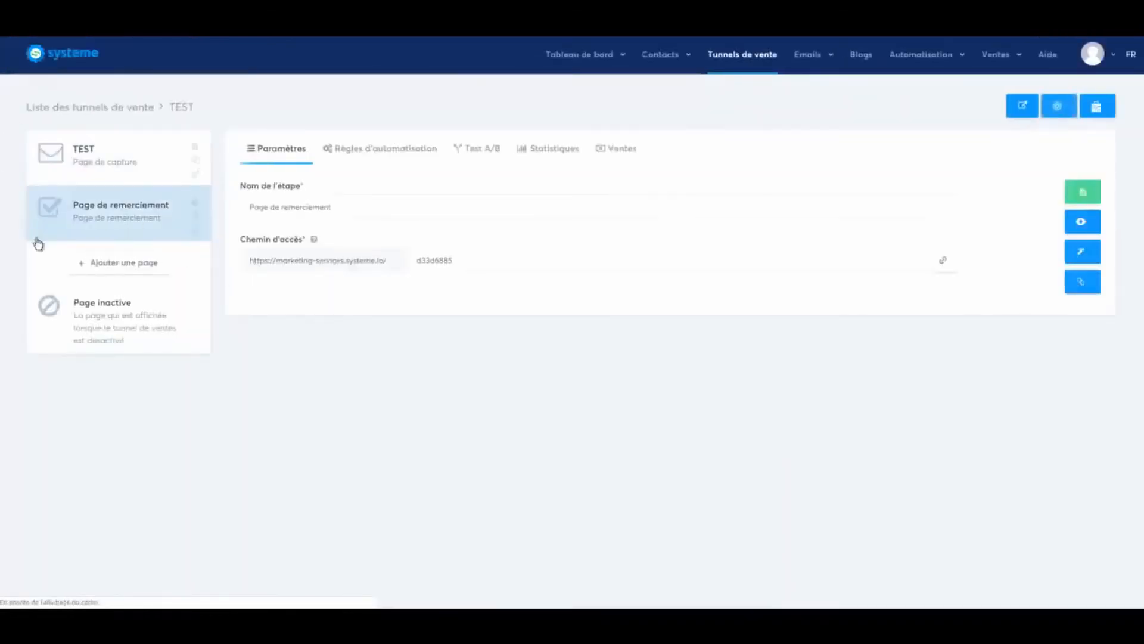
Add a "S'abonner à la campagne" action to the "Inscription sur la page (optin)" automation rule of the TEST capture page.
{"action": "left_click", "coordinate": [81, 159]}
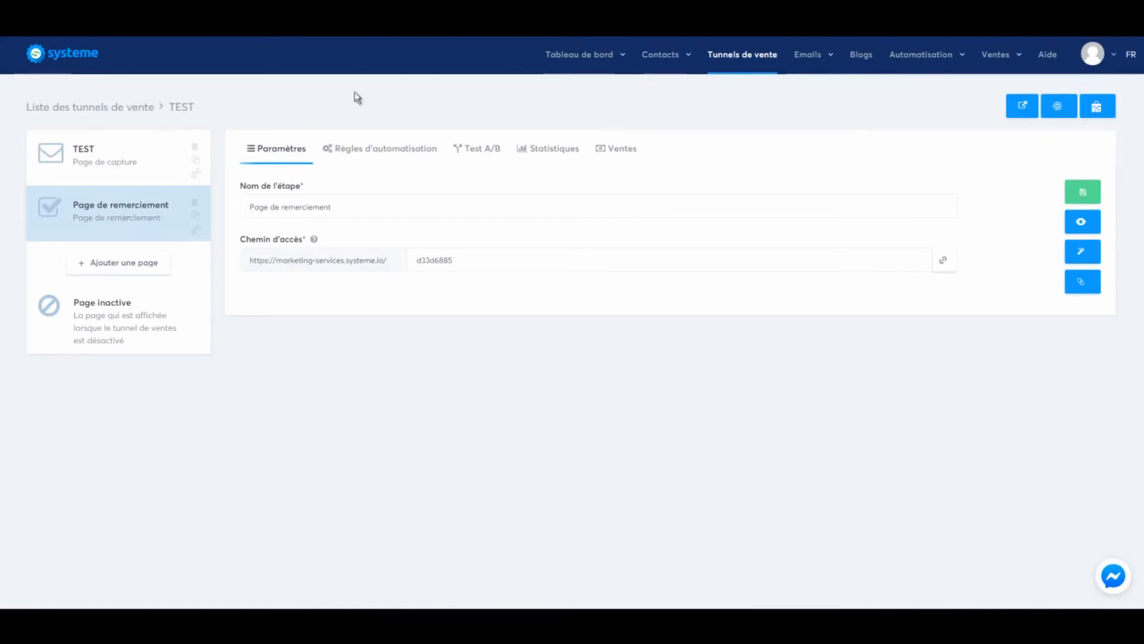
{"action": "left_click", "coordinate": [127, 157]}
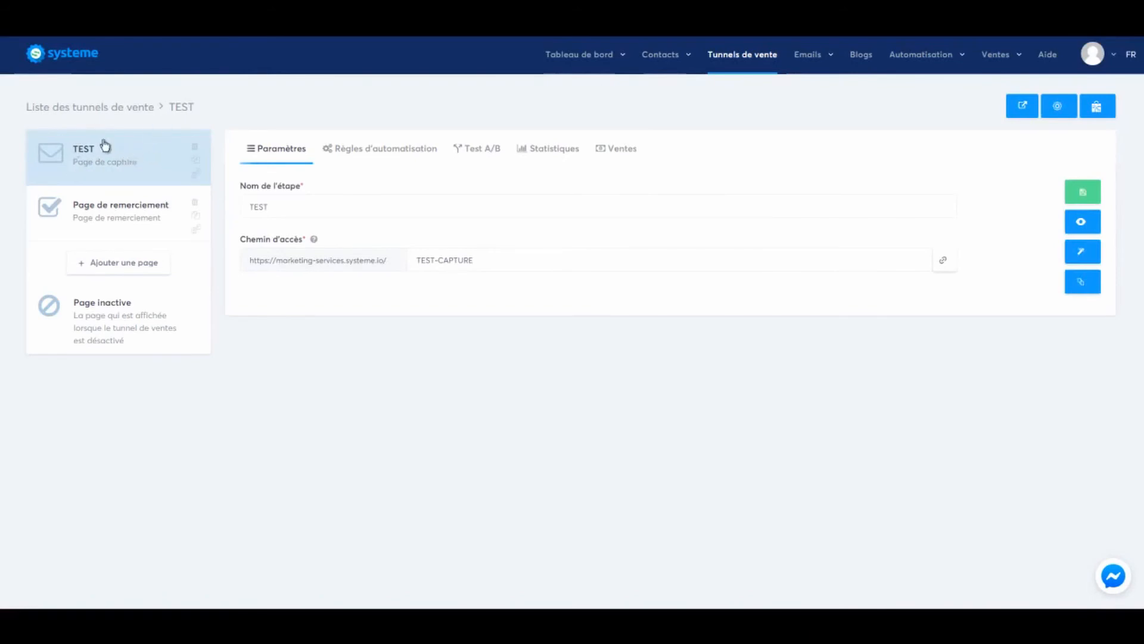
{"action": "left_click", "coordinate": [384, 152]}
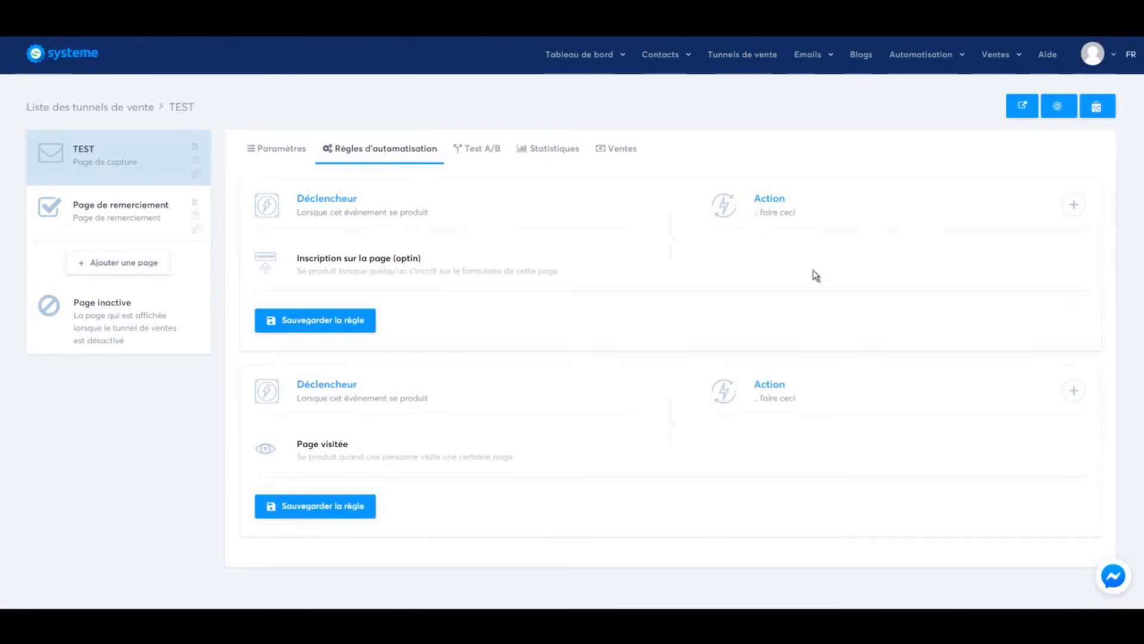
{"action": "left_click", "coordinate": [1074, 206]}
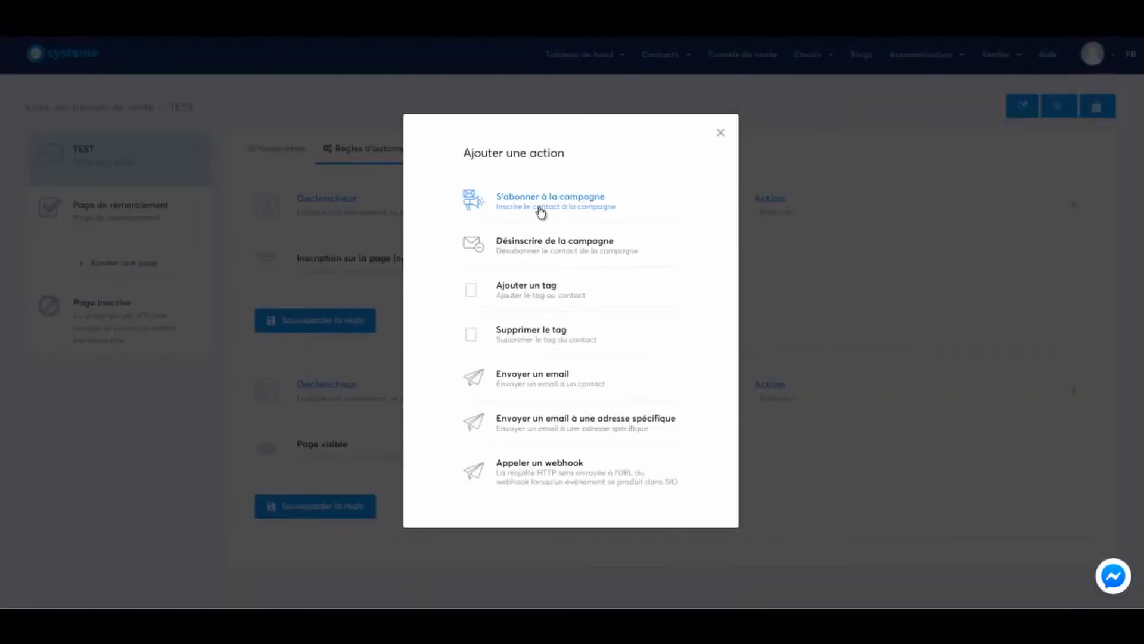
{"action": "left_click", "coordinate": [547, 200]}
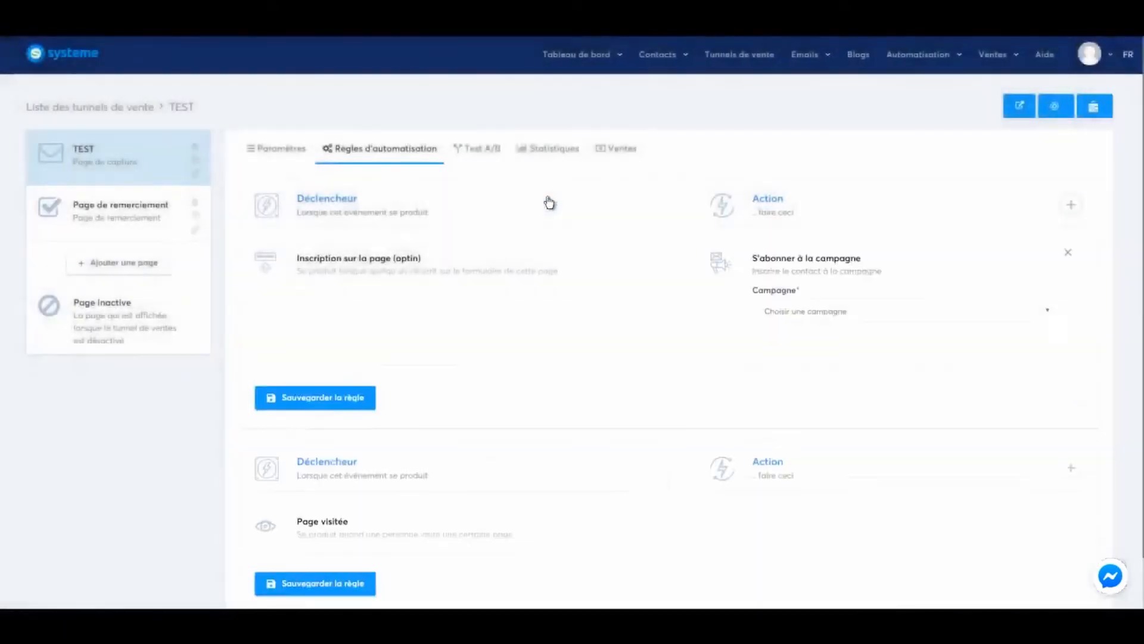
Set the opt-in rule's campaign to AFFILIATIONS, add an "Ajouter un tag" action with the tag "Business en OR", and save the rule.
{"action": "left_click", "coordinate": [849, 310]}
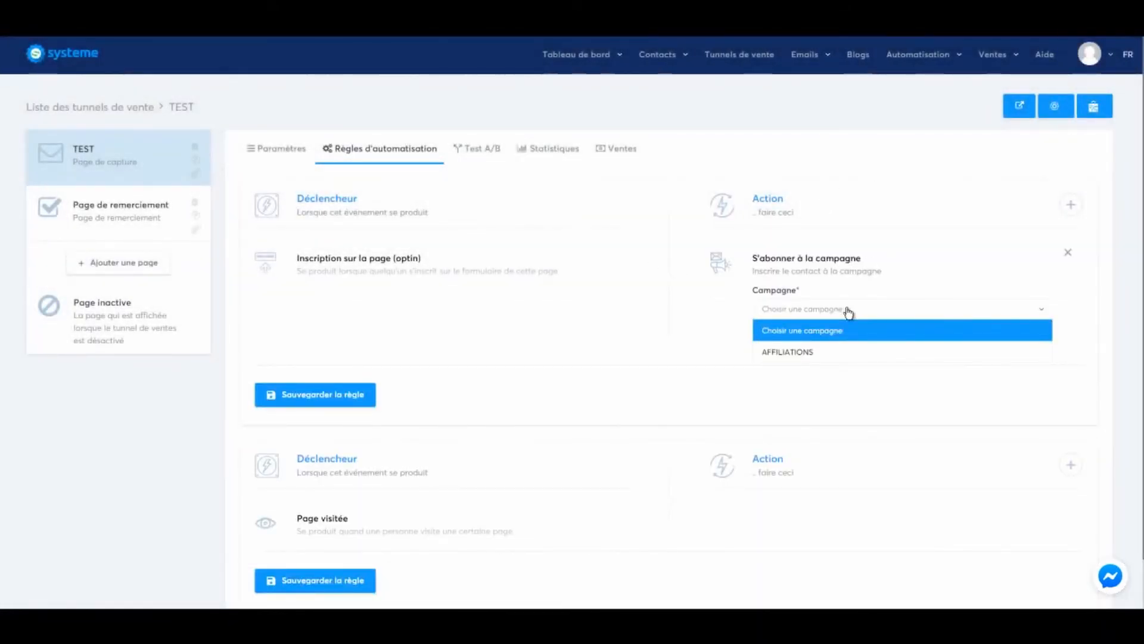
{"action": "left_click", "coordinate": [842, 350]}
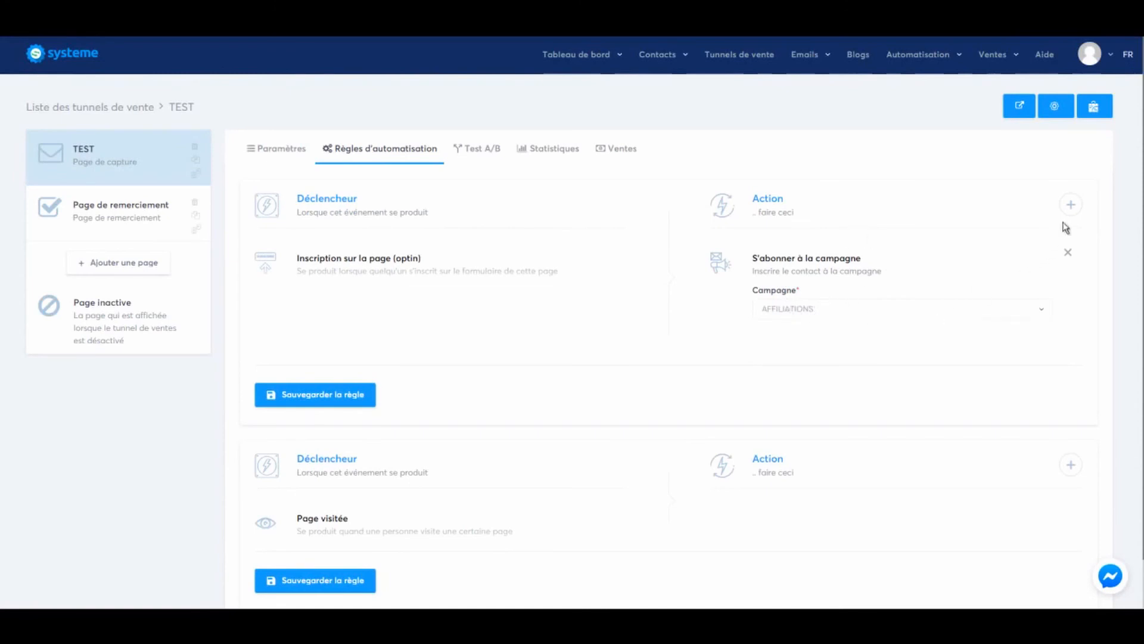
{"action": "left_click", "coordinate": [1070, 205]}
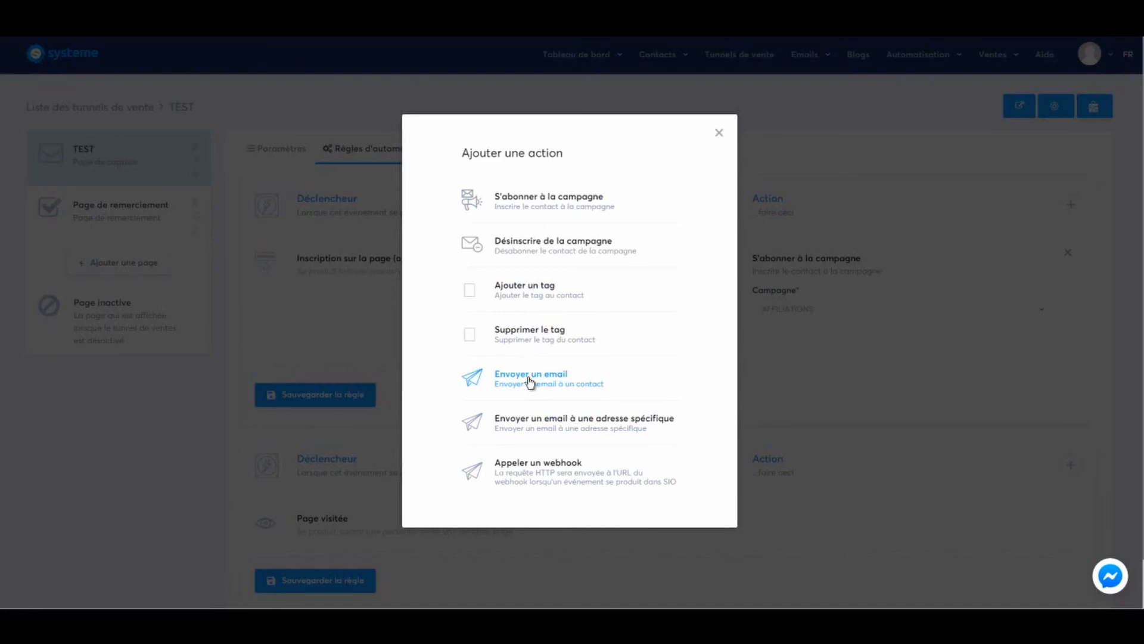
{"action": "left_click", "coordinate": [523, 291]}
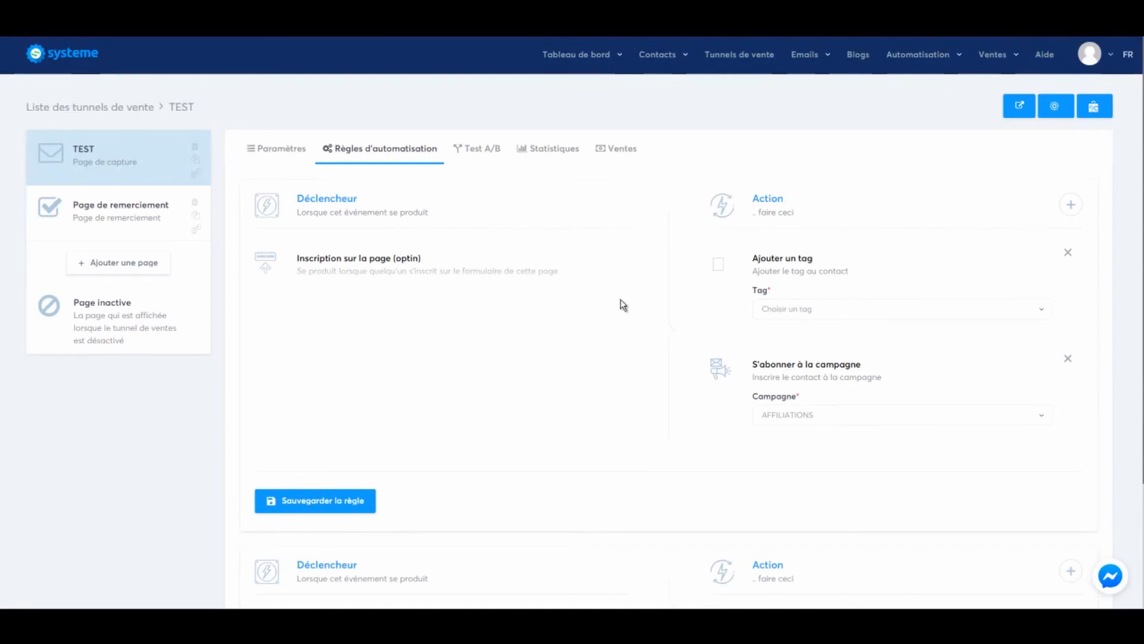
{"action": "left_click", "coordinate": [804, 309]}
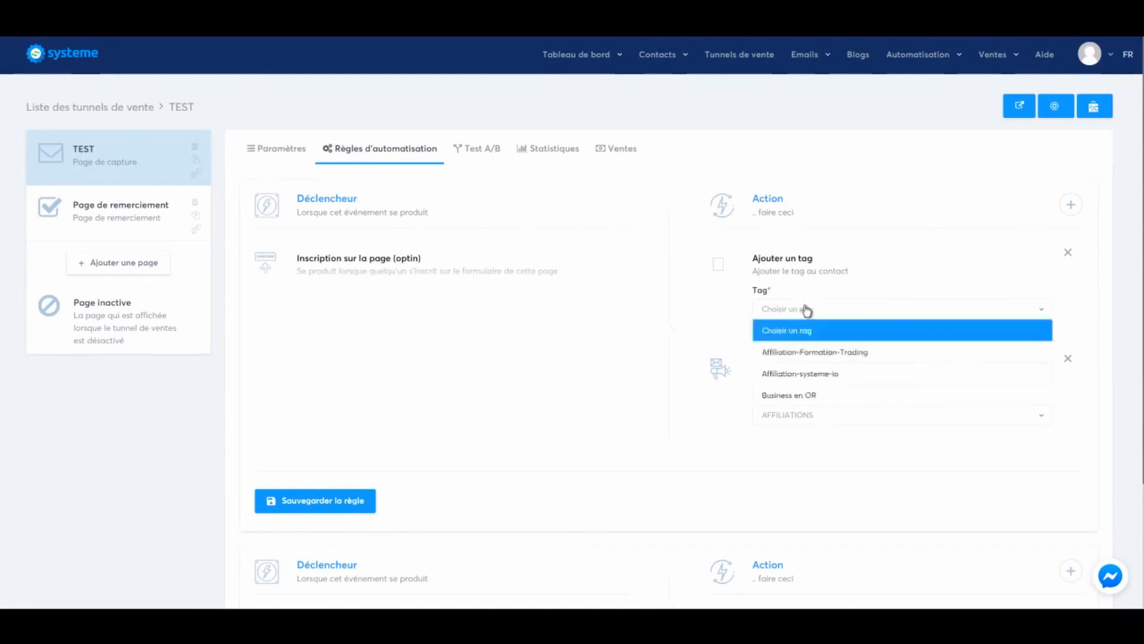
{"action": "left_click", "coordinate": [801, 397]}
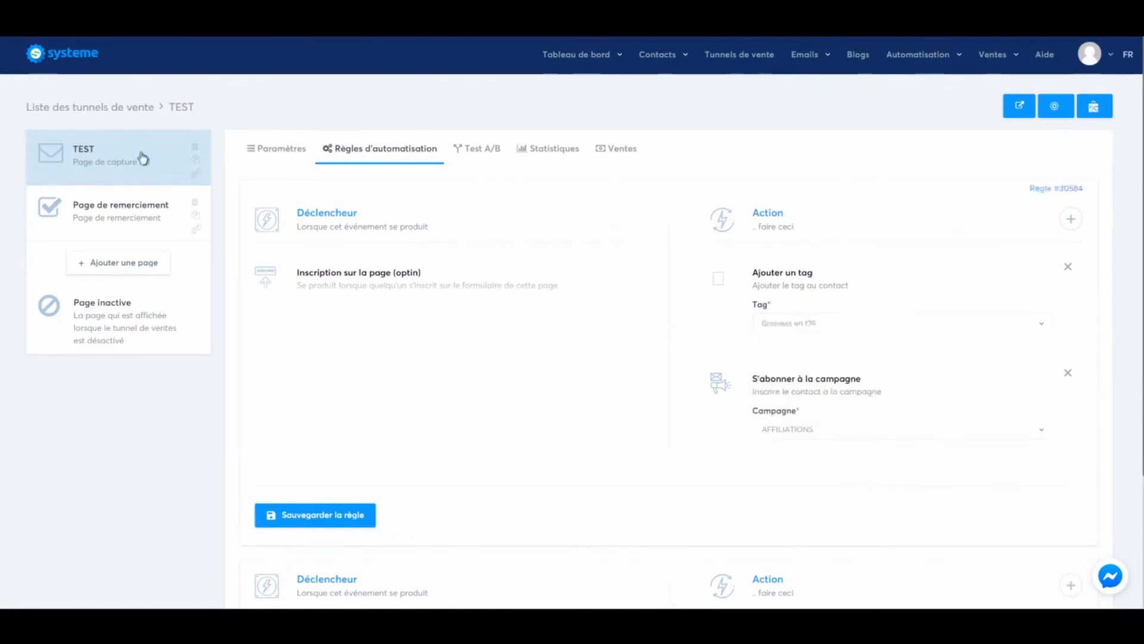
Return to the settings of the TEST capture page and preview the live page.
{"action": "left_click", "coordinate": [143, 158]}
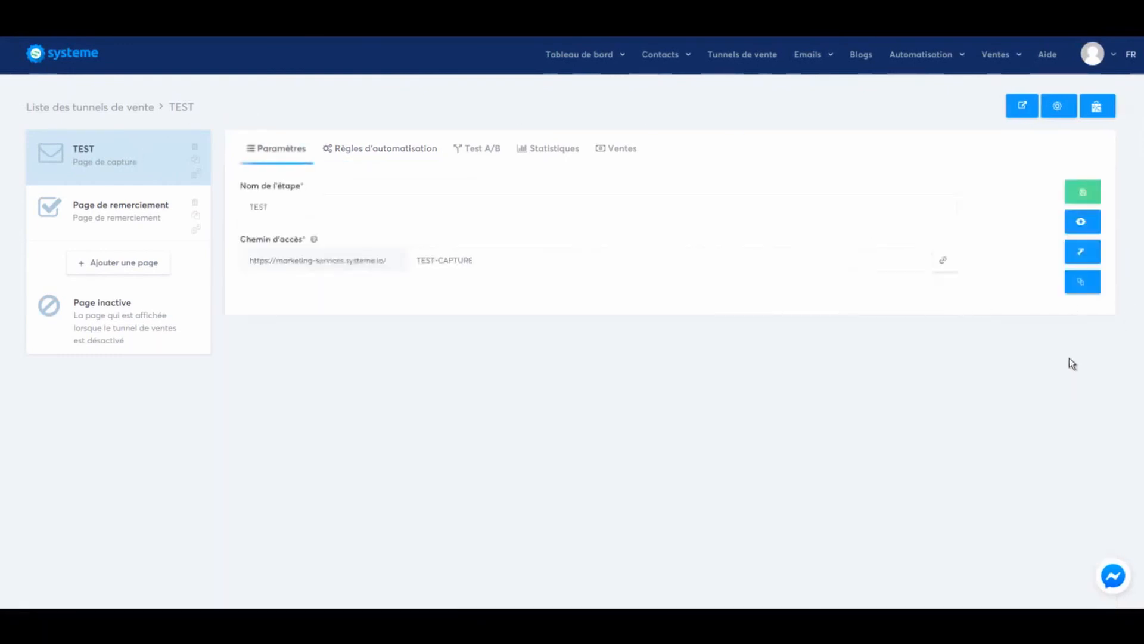
{"action": "left_click", "coordinate": [1086, 223]}
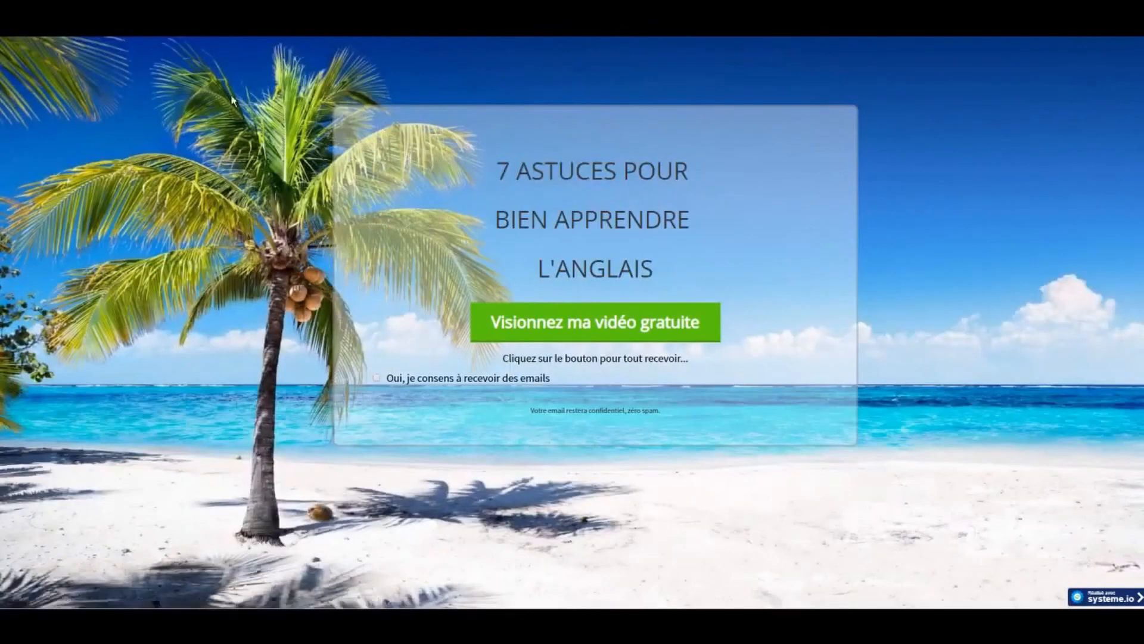